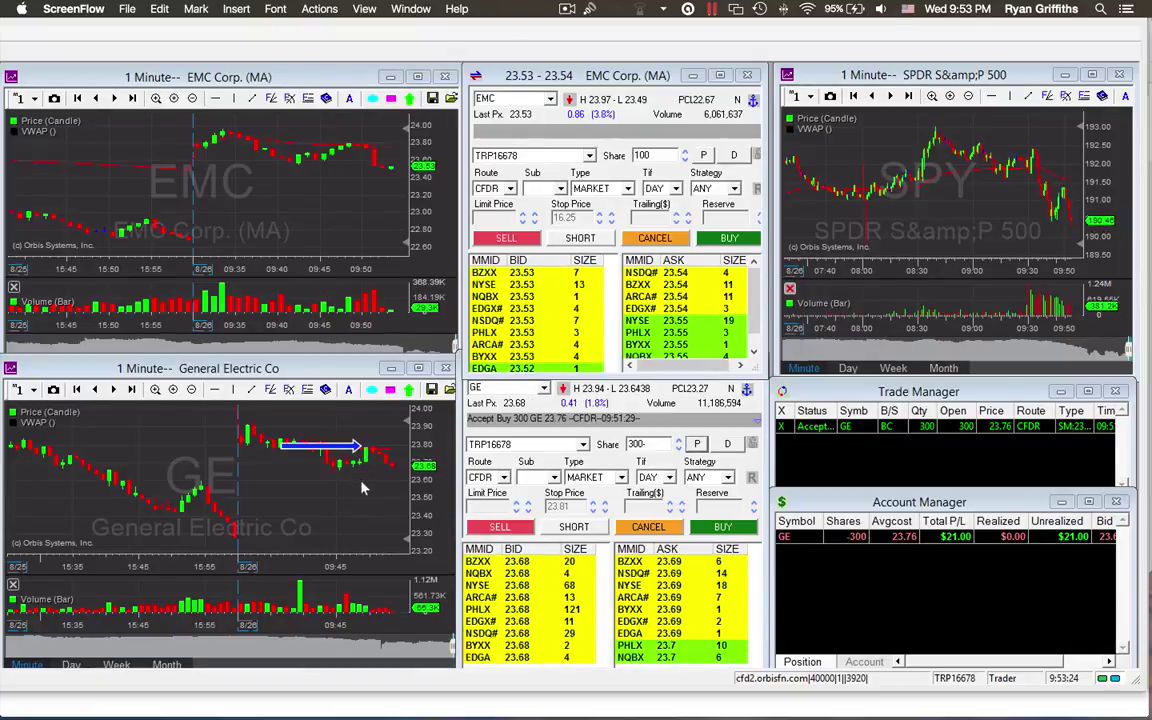
# - Activate the platform and zoom the GE one-minute chart's time axis out and back in
pyautogui.click(450, 645)
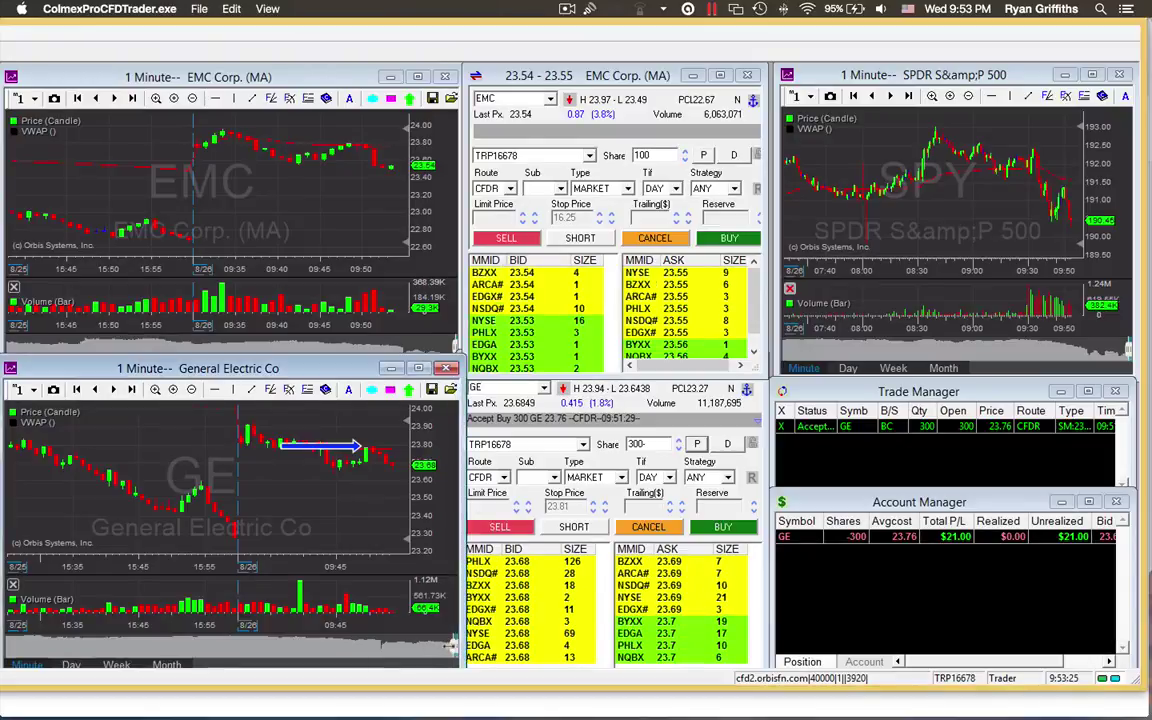
pyautogui.scroll(-3, 450, 645)
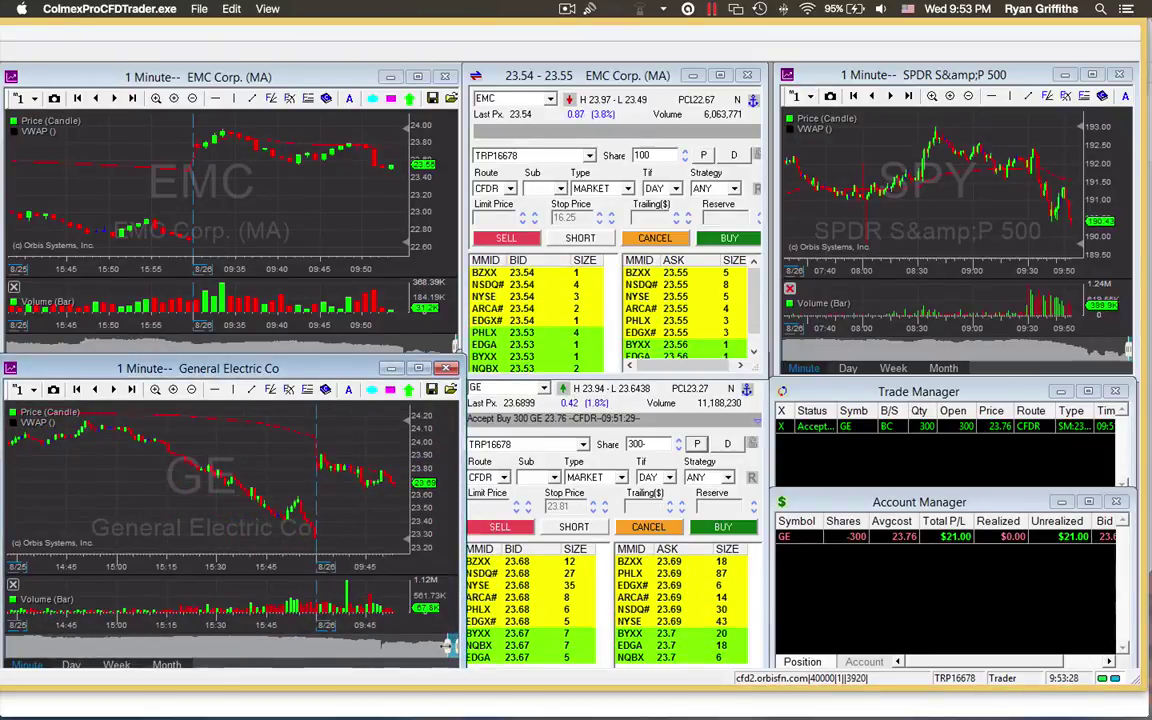
pyautogui.scroll(3, 450, 645)
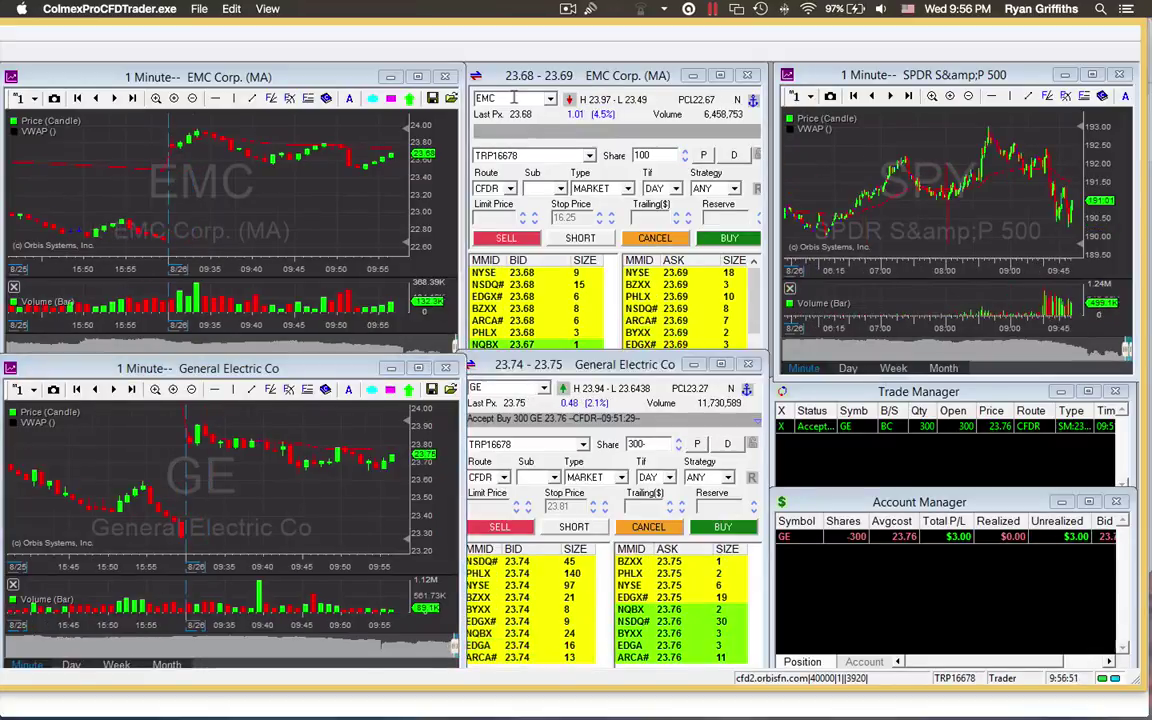
# - Load ANF into the top order window and chart in place of EMC
pyautogui.click(513, 97)
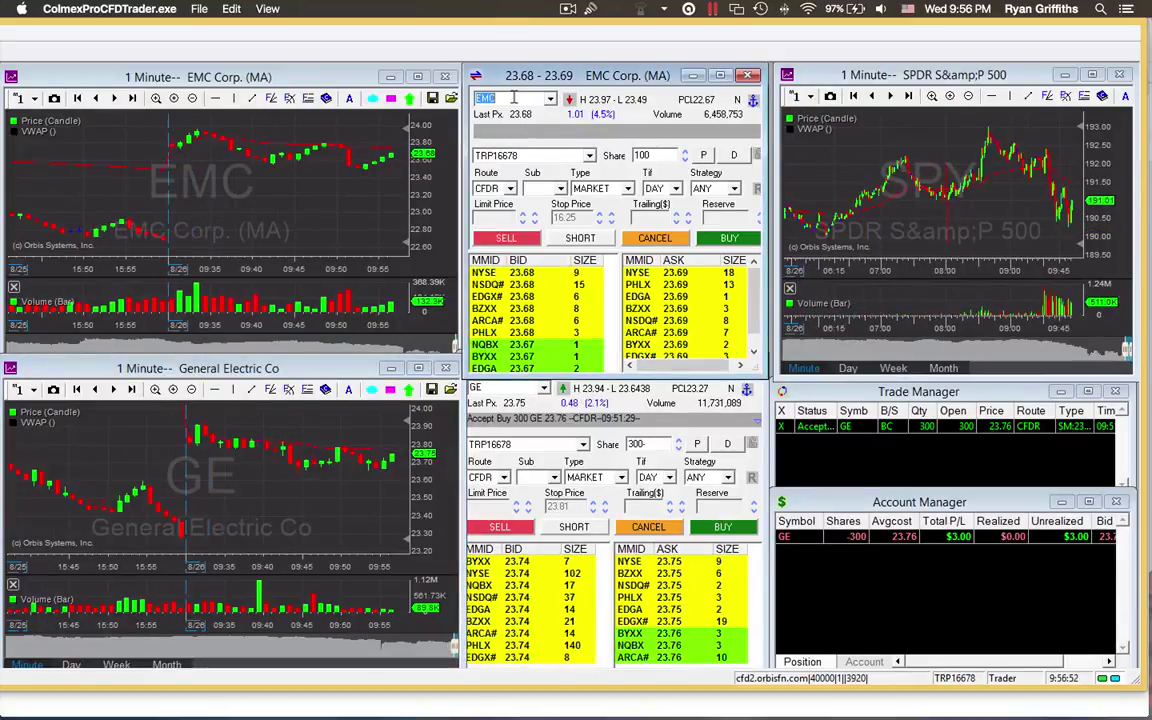
pyautogui.write('ANF')
pyautogui.press('Return')
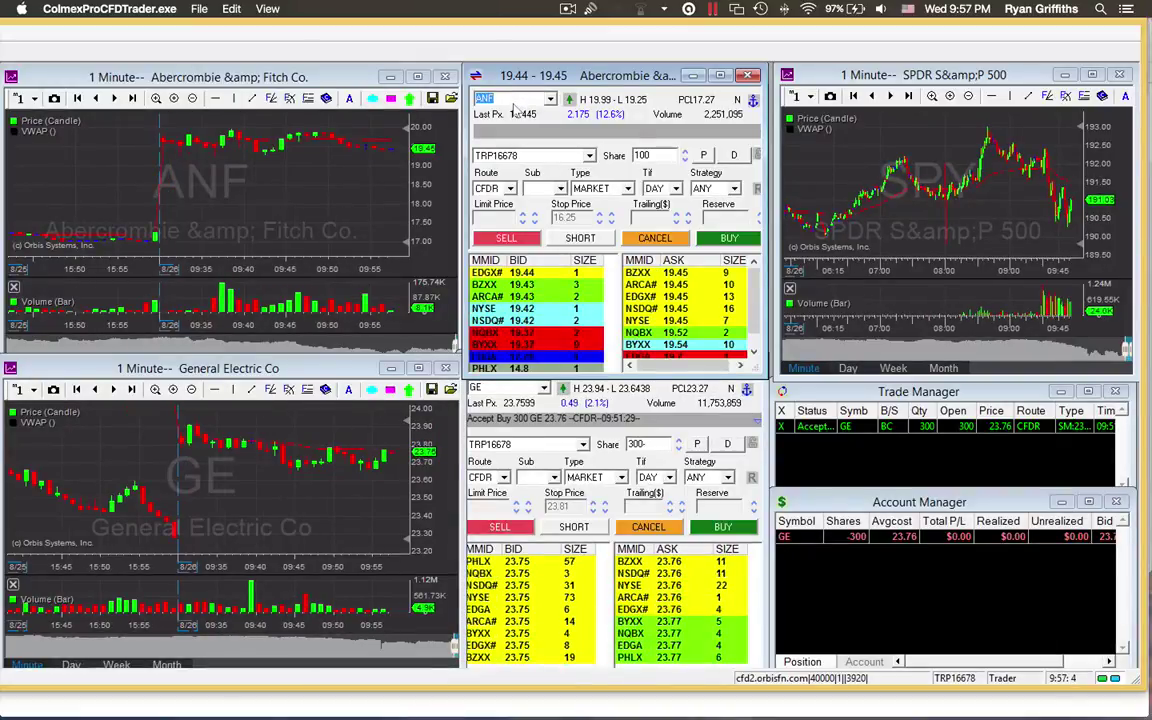
pyautogui.hotkey('ctrl', 'Up')
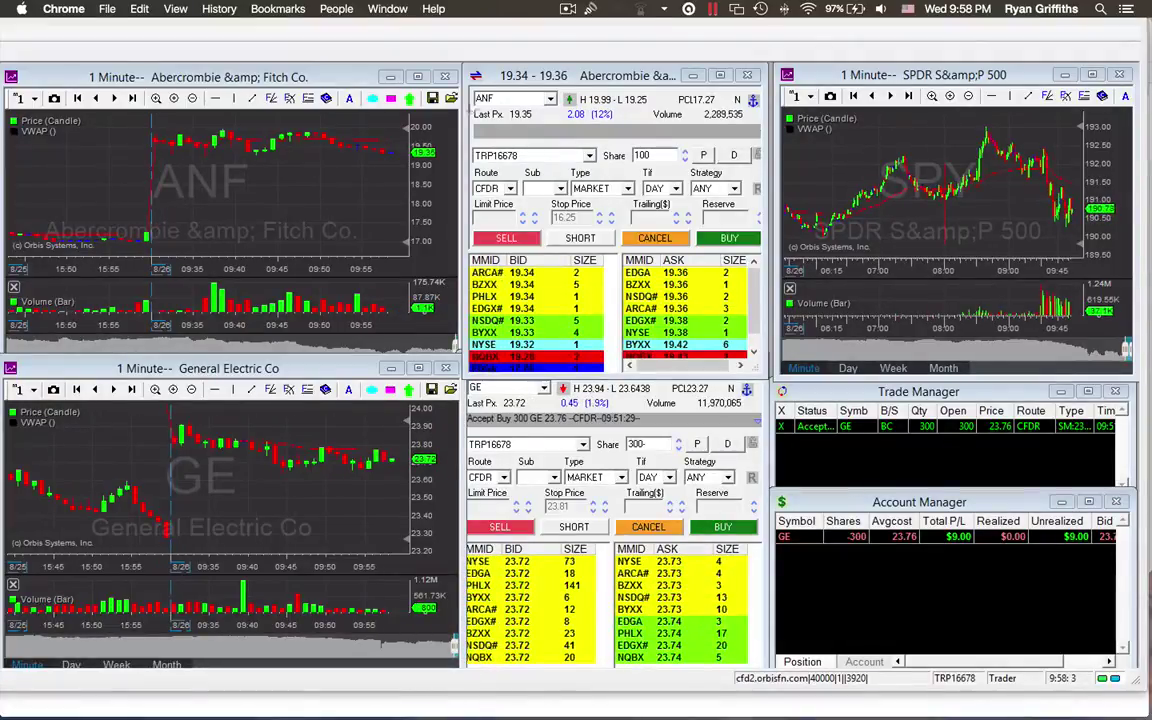
# - Switch the top order window's symbol back to EMC
pyautogui.click(500, 97)
pyautogui.write('EMC')
pyautogui.press('Return')
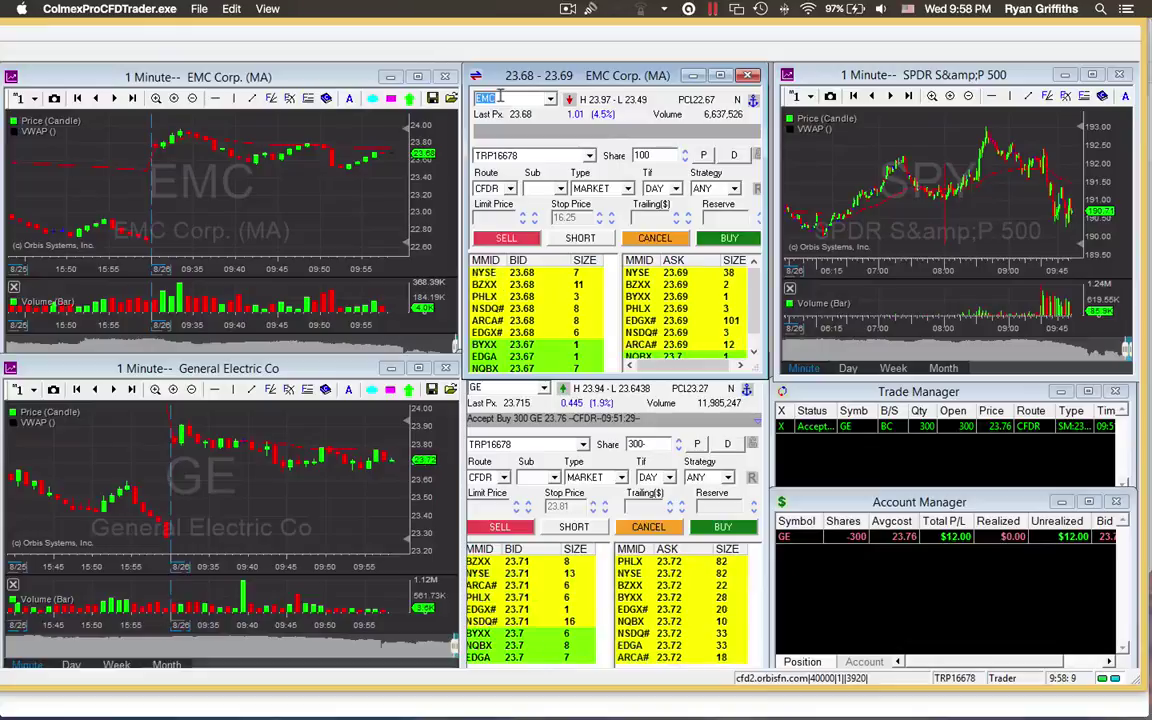
pyautogui.press('super+Tab')
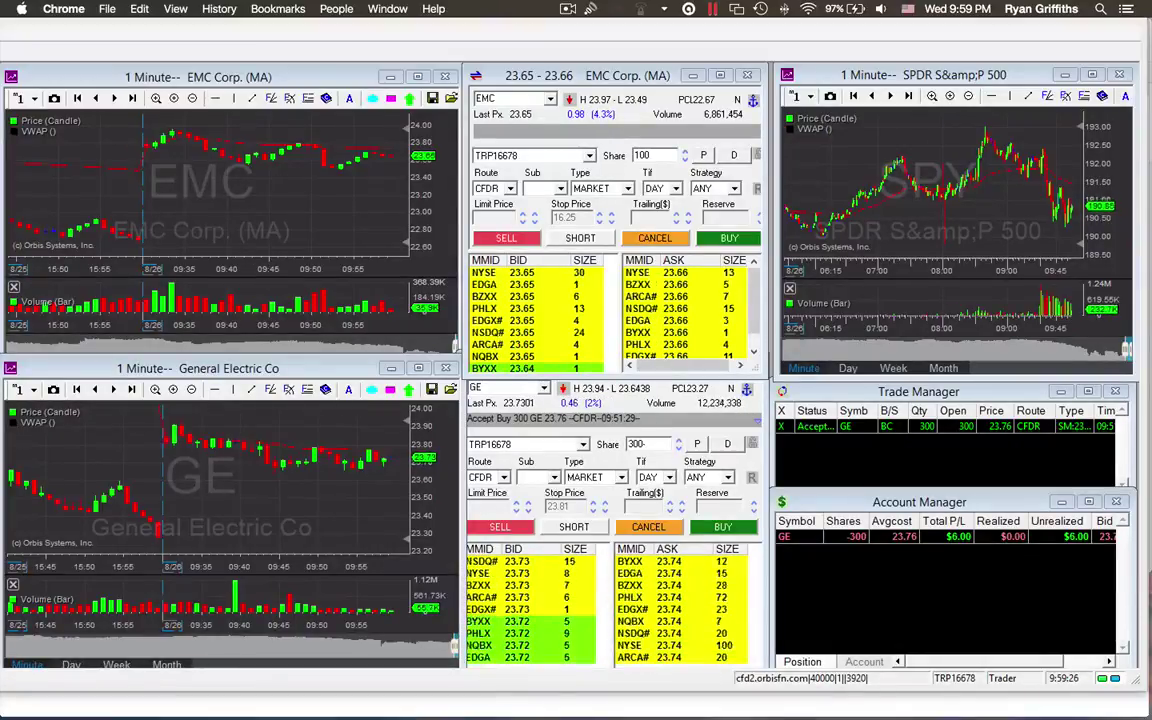
# - Enter ANF again as the top order window's symbol
pyautogui.click(510, 98)
pyautogui.write('ANF')
pyautogui.press('Return')
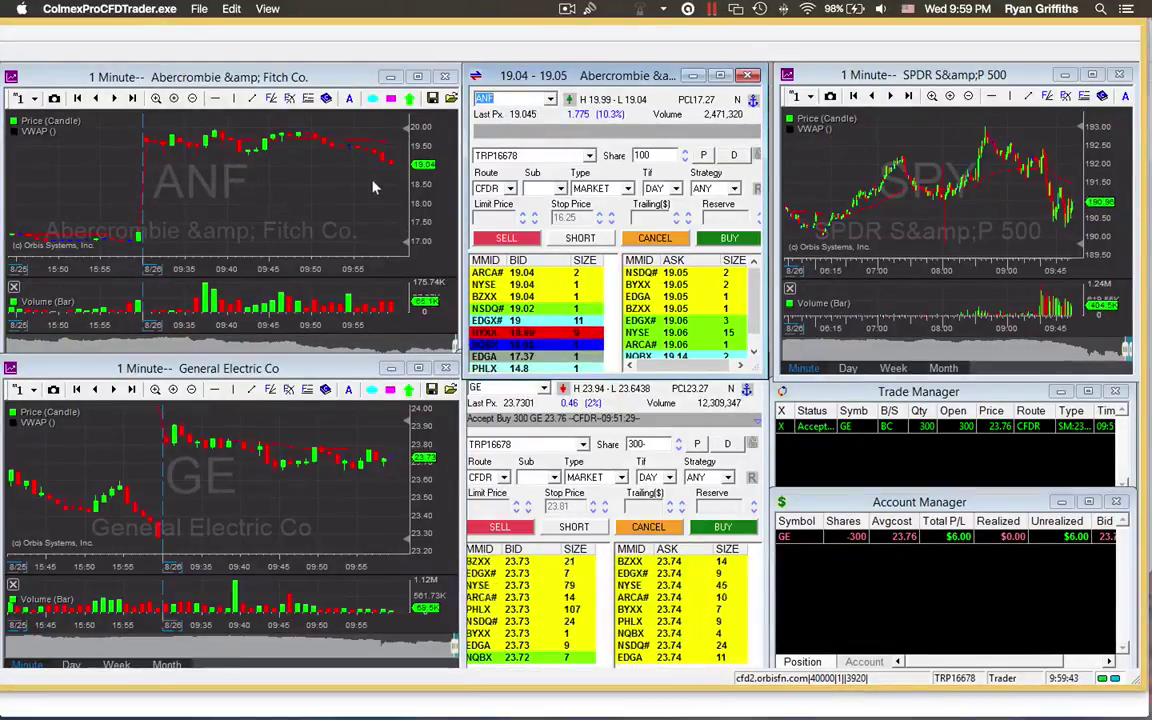
# - Replace ANF with Energy Focus (EFOI) in the top order window and chart
pyautogui.click(287, 150)
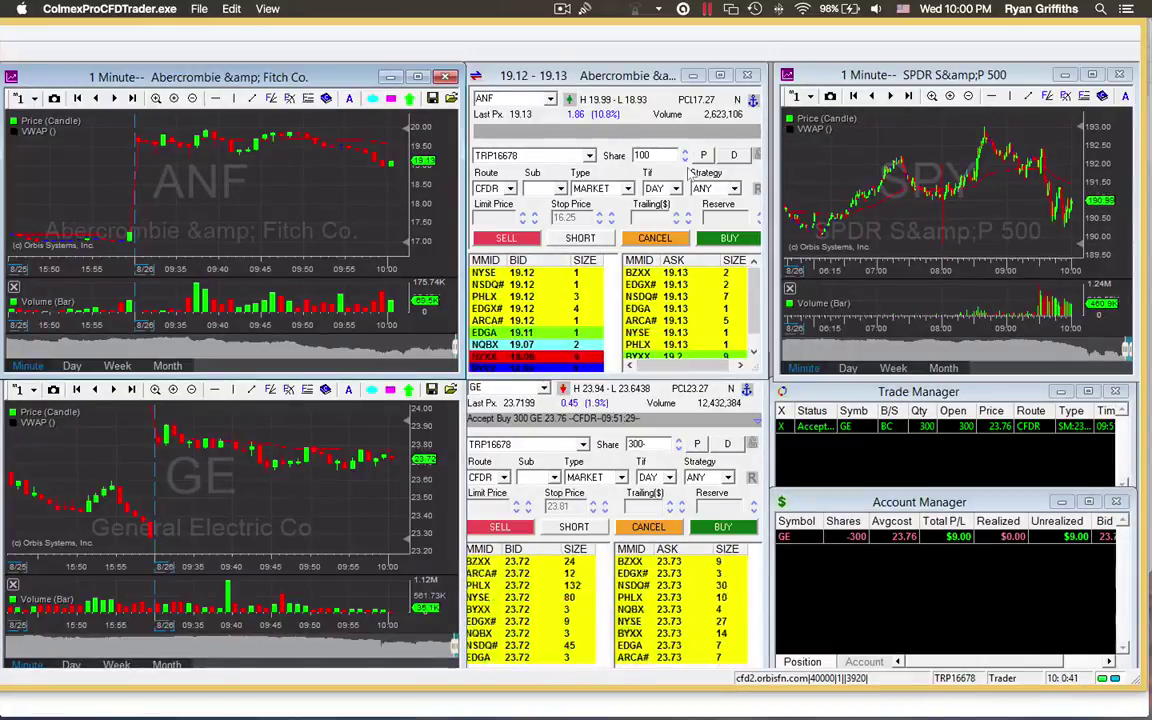
pyautogui.click(488, 99)
pyautogui.write('EFOI')
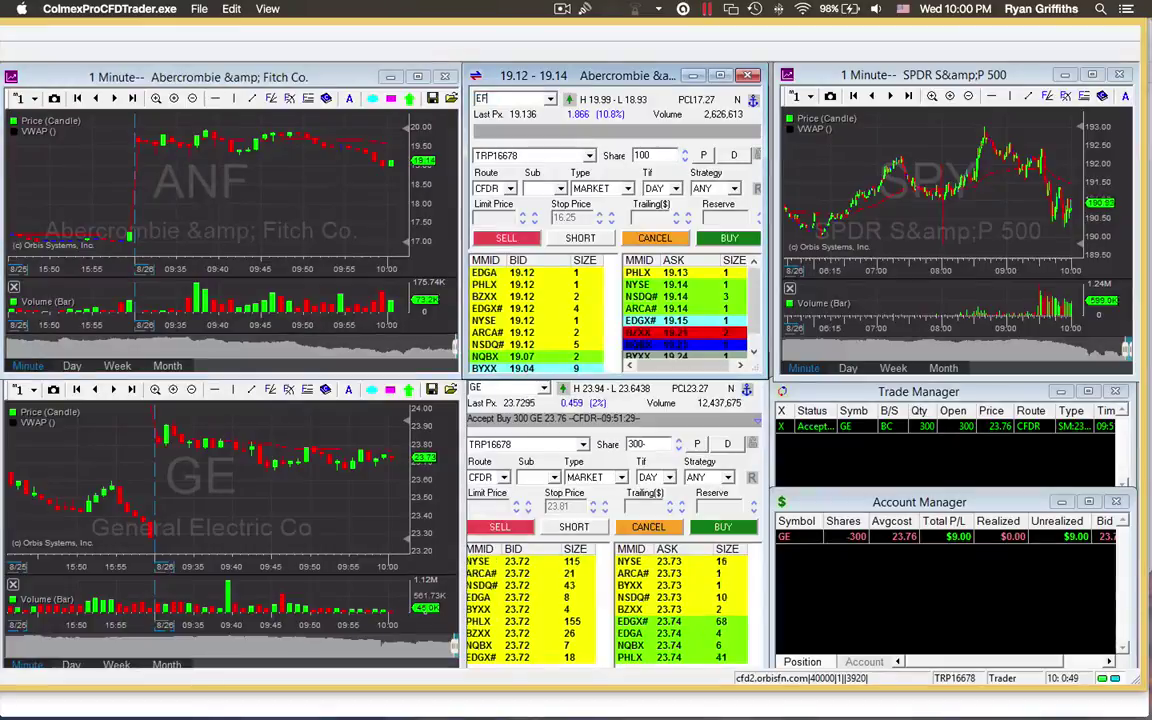
pyautogui.press('Return')
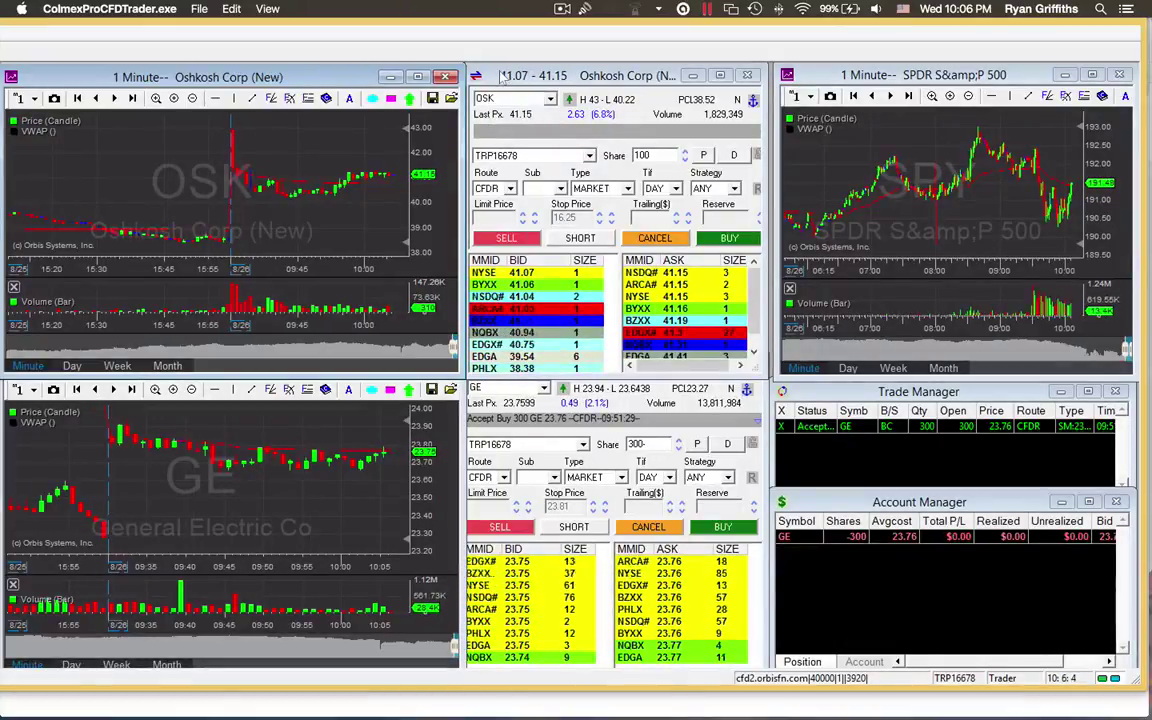
pyautogui.click(549, 99)
pyautogui.click(496, 186)
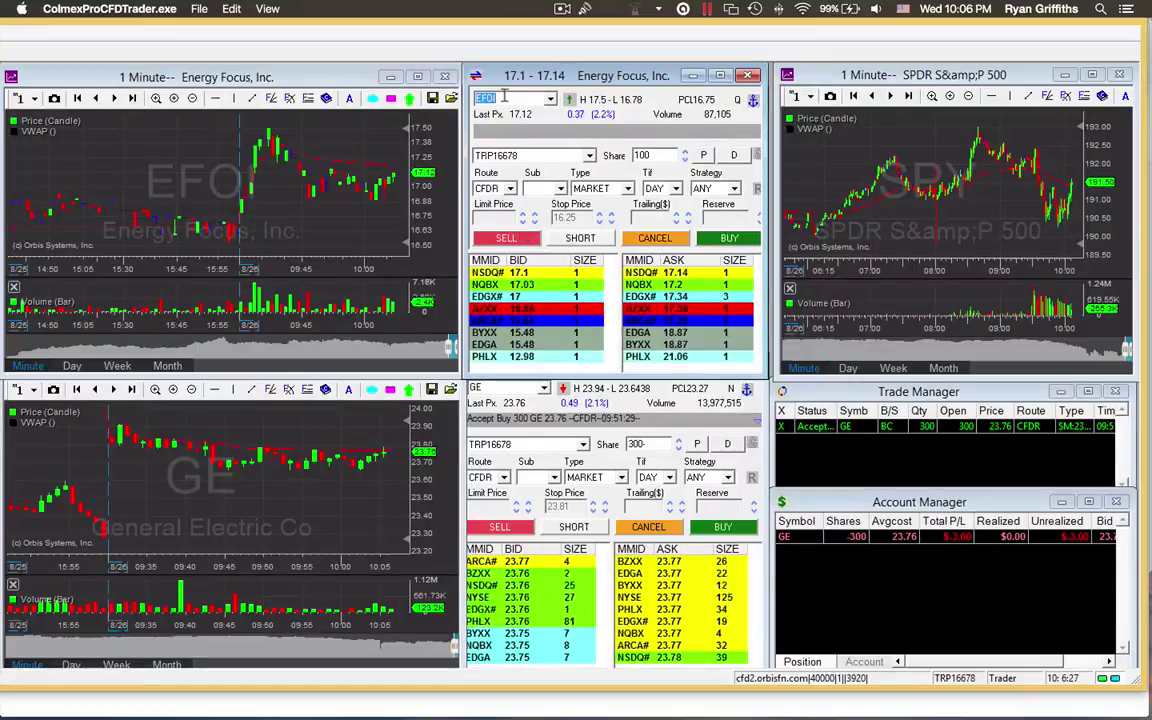
pyautogui.write('OSK')
pyautogui.press('Return')
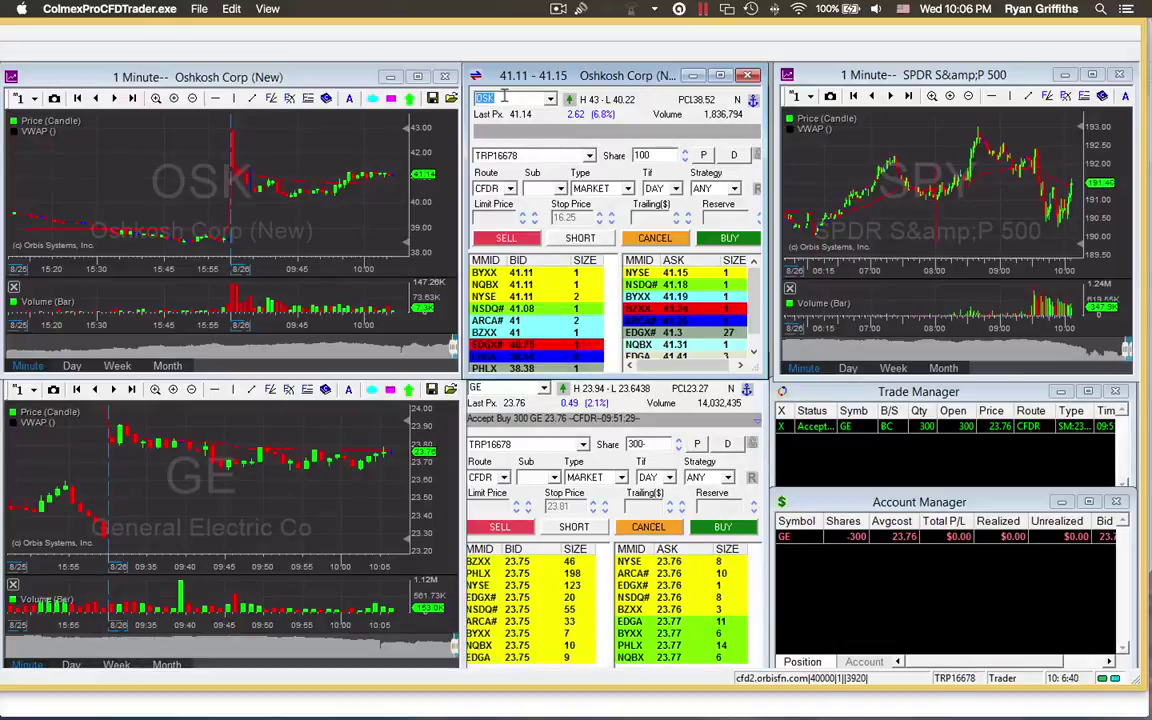
pyautogui.click(345, 190)
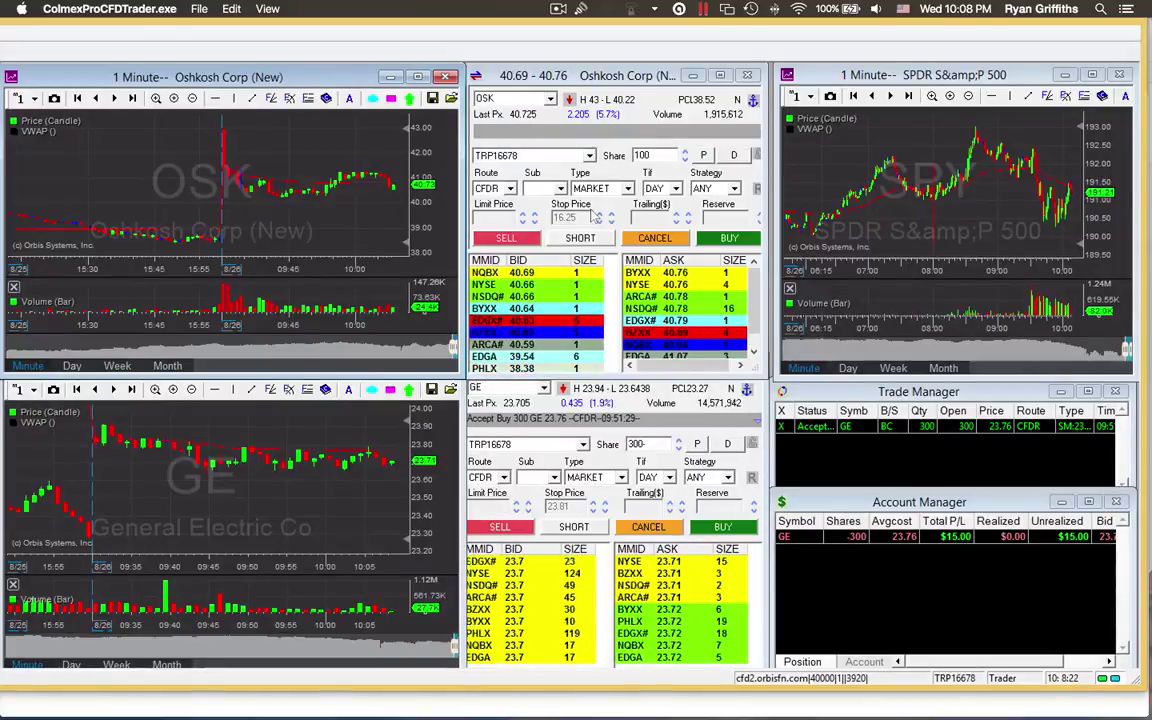
# - Replace Oshkosh with EMC, then pick EFOI from the recent-symbols list
pyautogui.click(517, 98)
pyautogui.write('EMC')
pyautogui.press('Return')
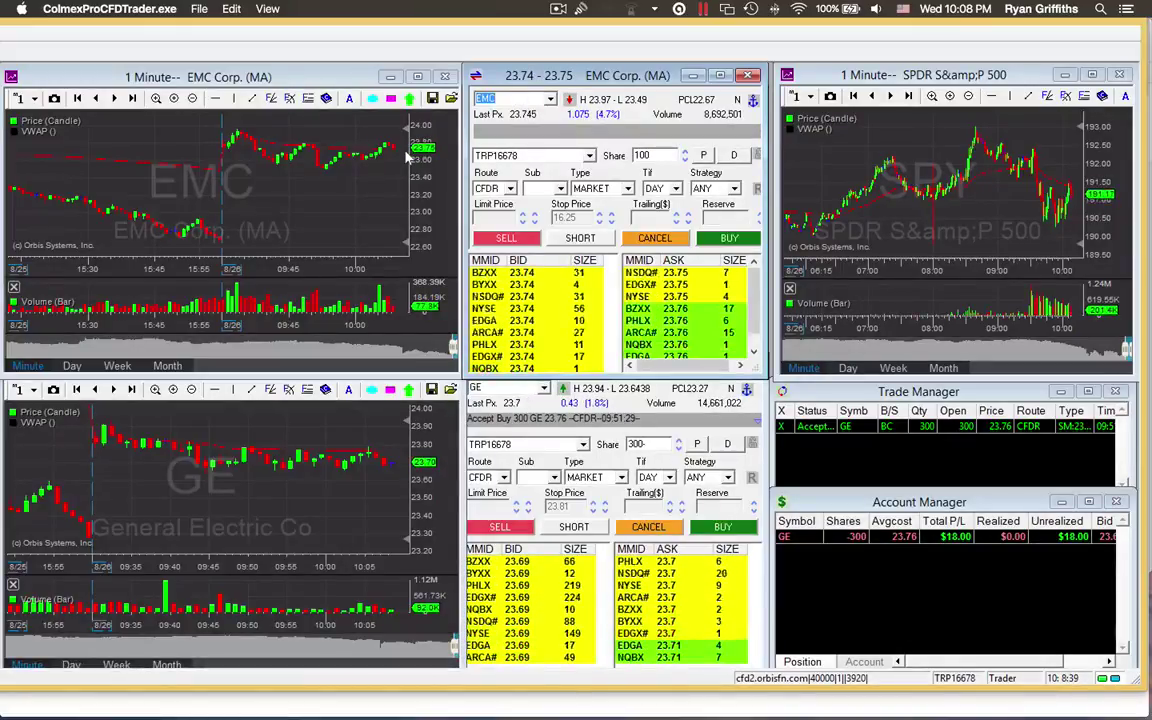
pyautogui.click(549, 99)
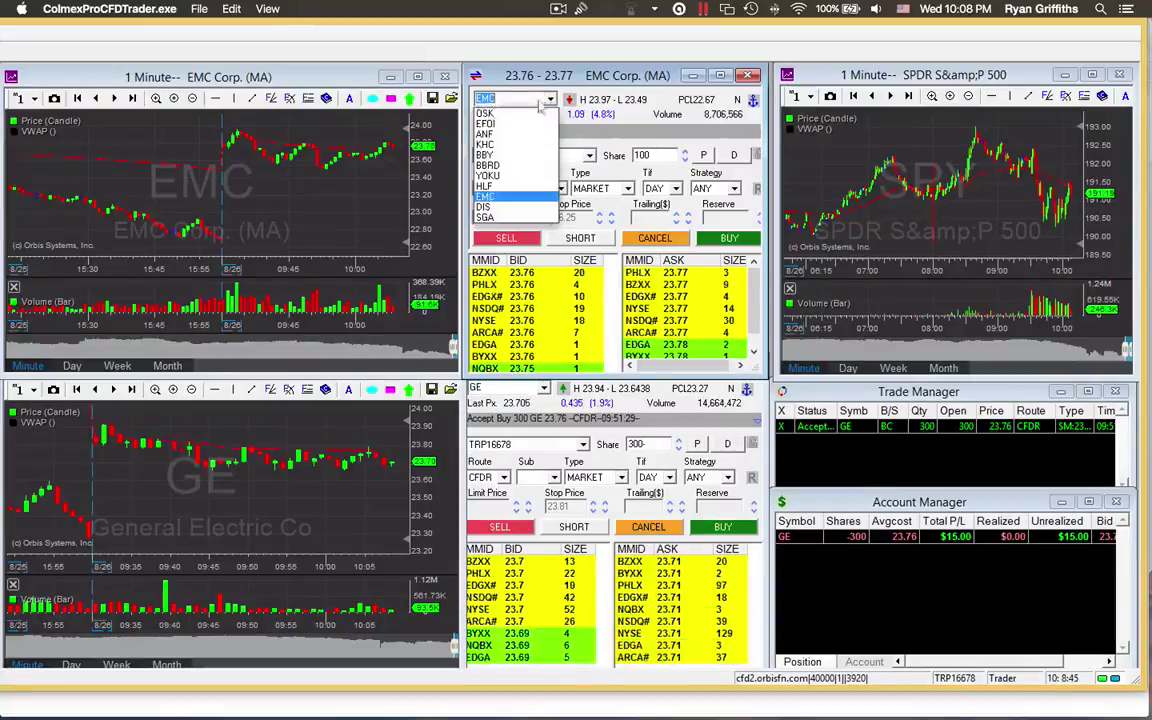
pyautogui.click(518, 123)
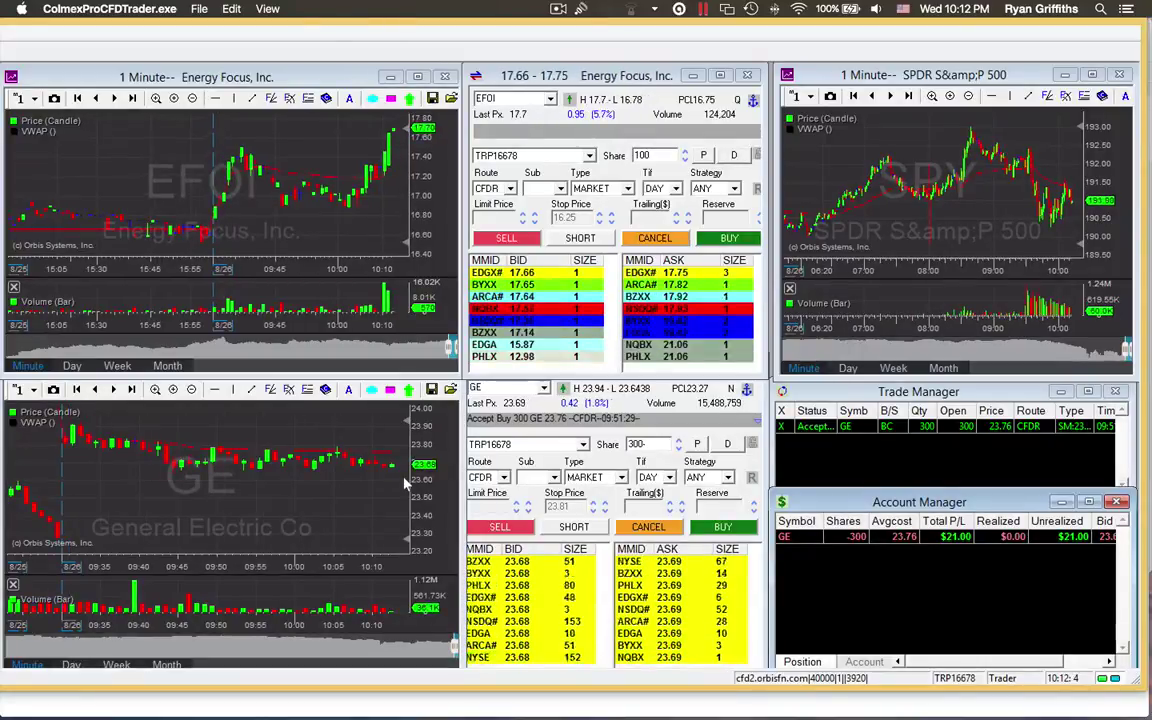
# - Compress the EFOI chart's time axis to show more price history
pyautogui.moveTo(452, 345); pyautogui.dragTo(437, 347)
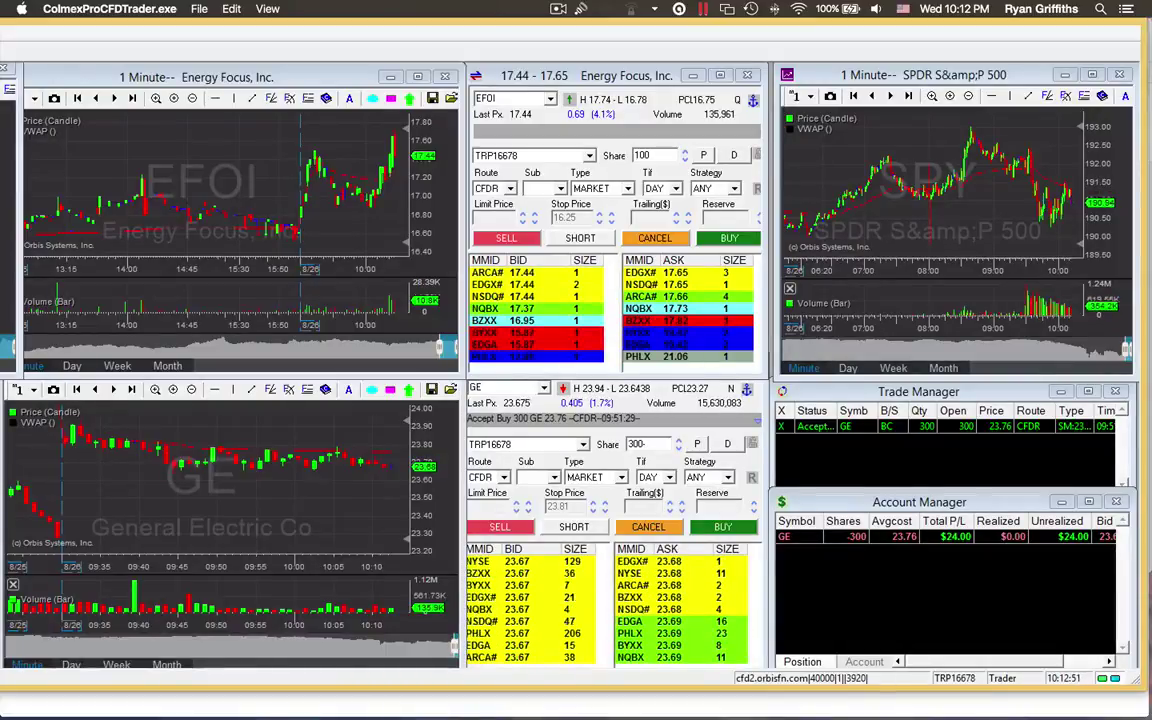
pyautogui.hotkey('ctrl', 'Up')
pyautogui.press('Escape')
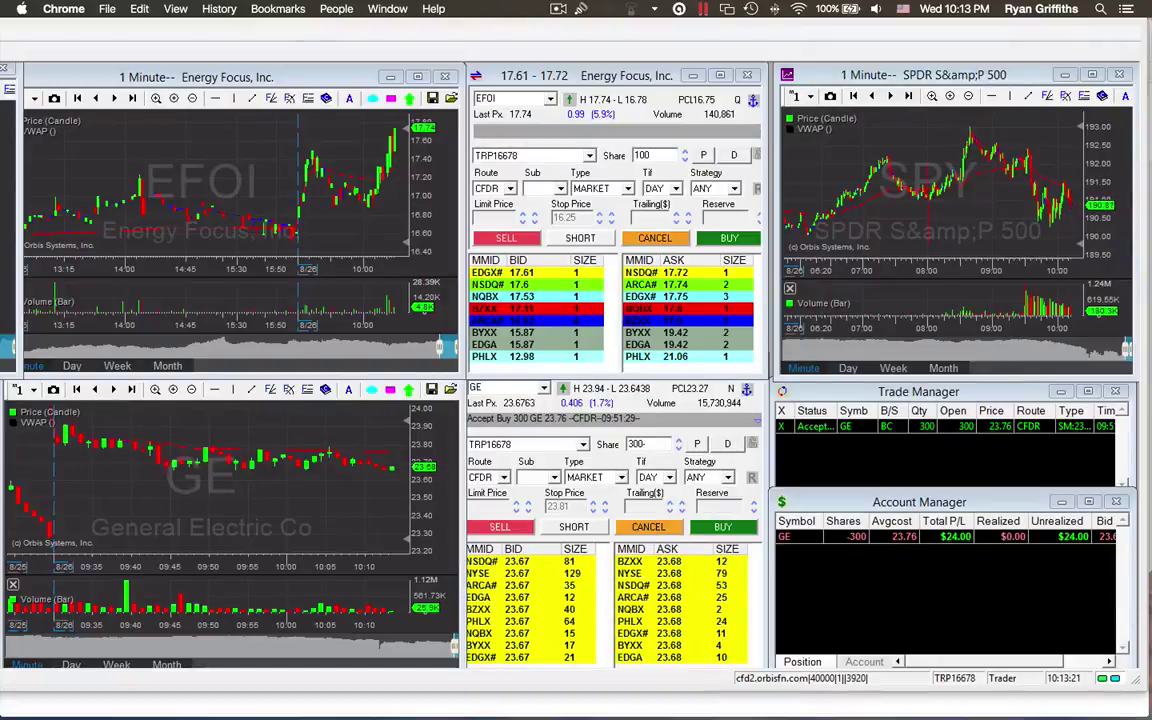
# - Load Oshkosh (OSK) into the top order window and chart
pyautogui.click(496, 103)
pyautogui.write('OSK')
pyautogui.press('Return')
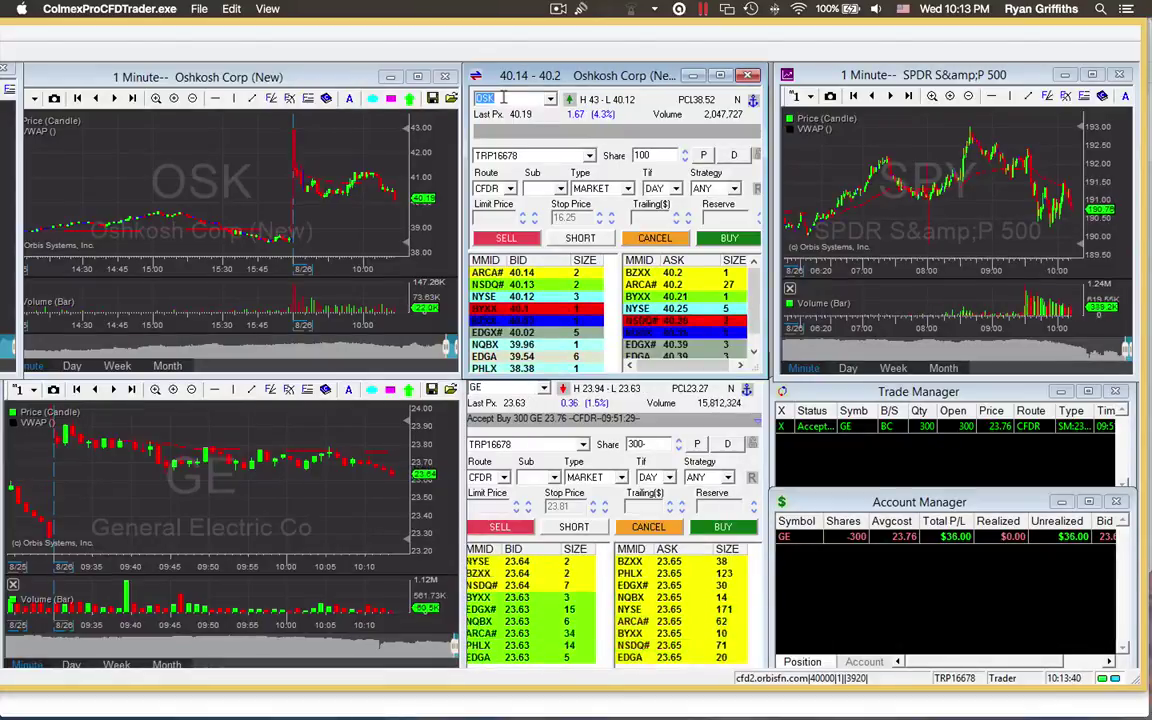
# - Edit the GE order ticket's share quantity, entering 300
pyautogui.click(678, 448)
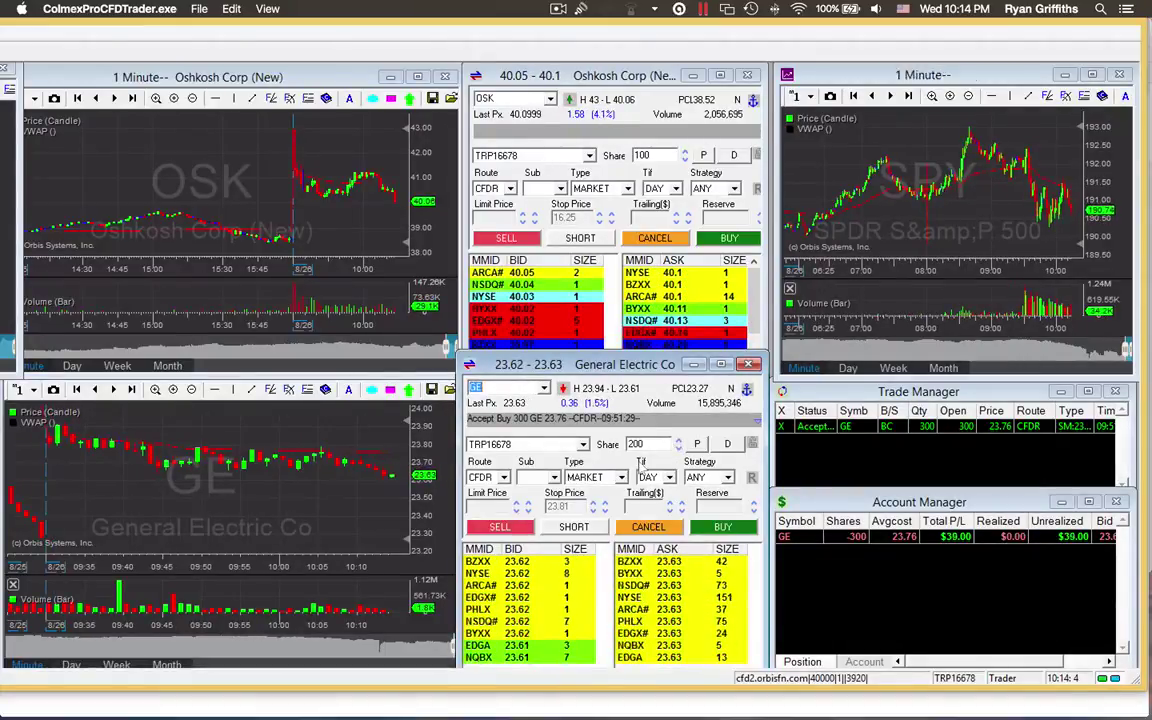
pyautogui.doubleClick(650, 443)
pyautogui.write('300')
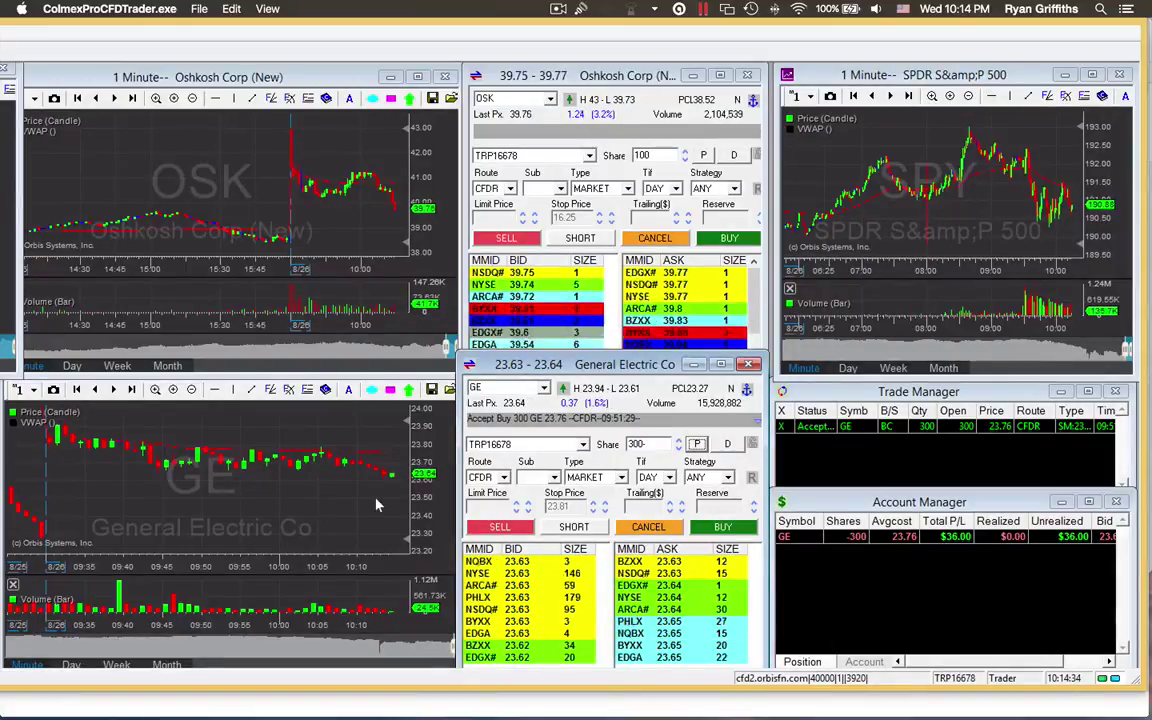
pyautogui.hotkey('ctrl', 'Up')
pyautogui.hotkey('ctrl', 'Up')
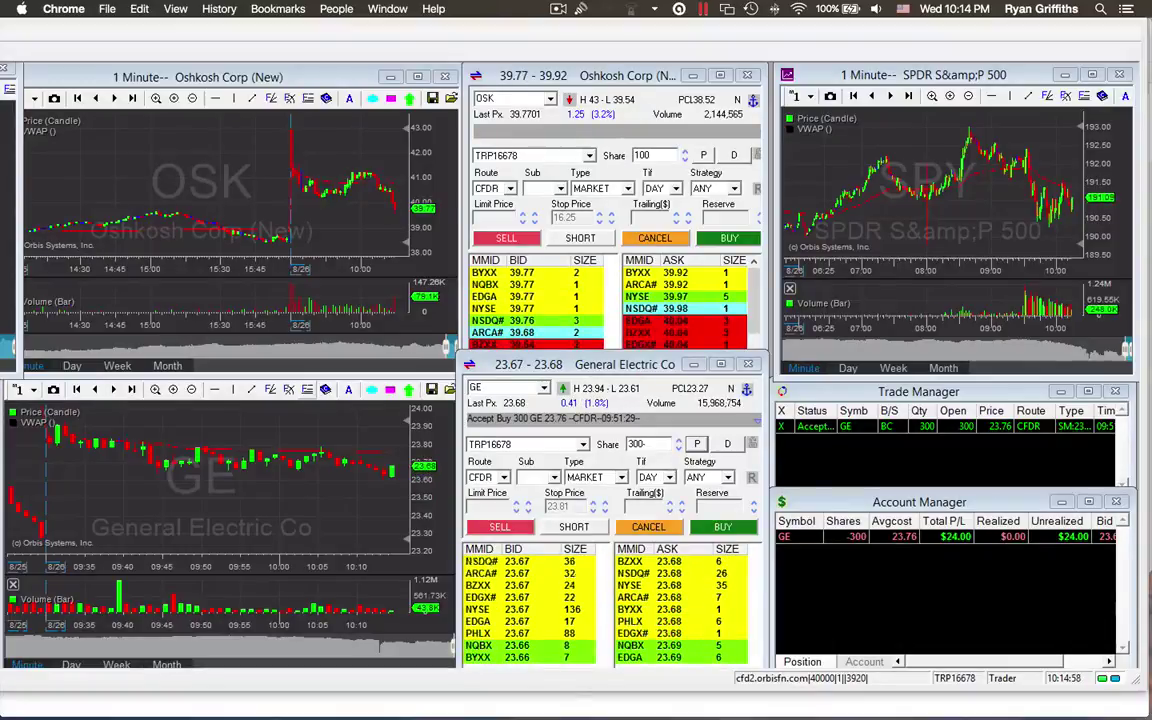
pyautogui.click(224, 478)
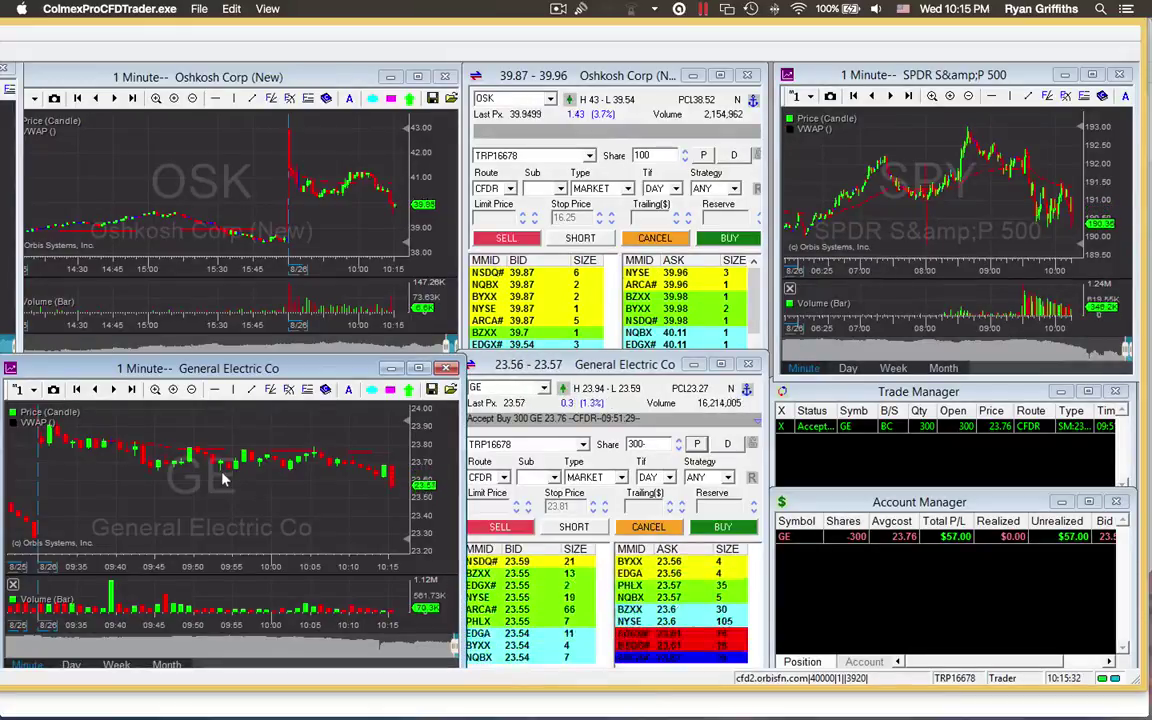
# - Cancel the pending 300-share GE buy and buy 200 GE at market to partly cover
pyautogui.click(678, 448)
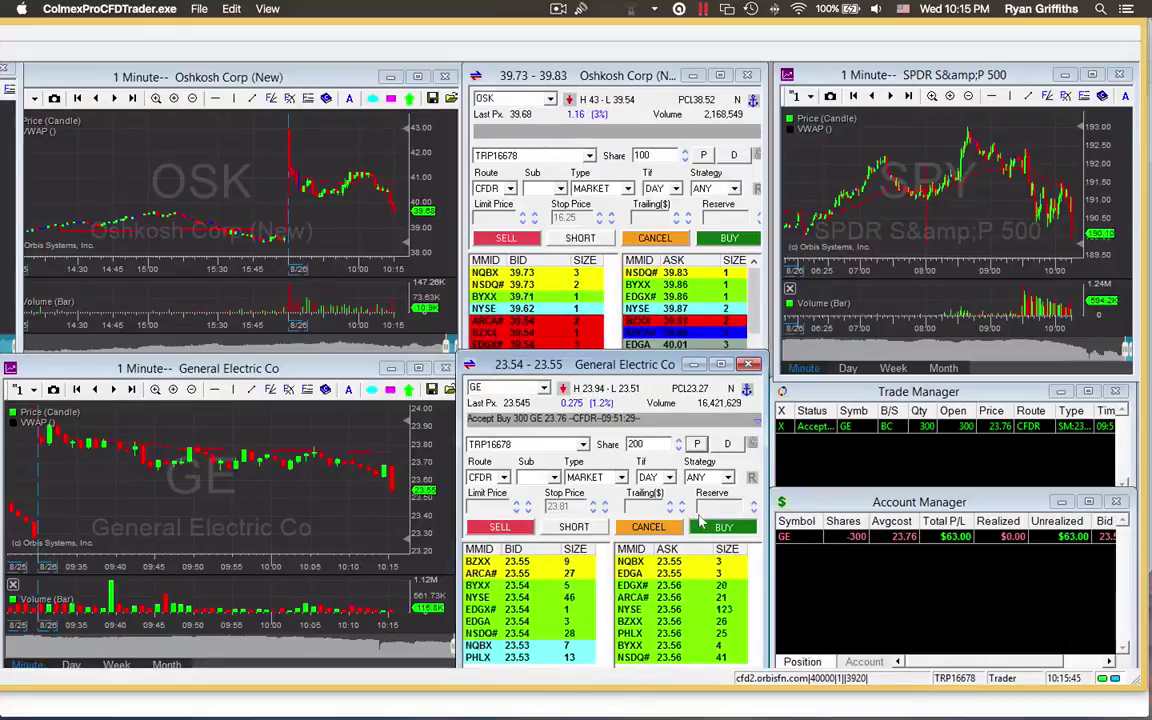
pyautogui.click(702, 524)
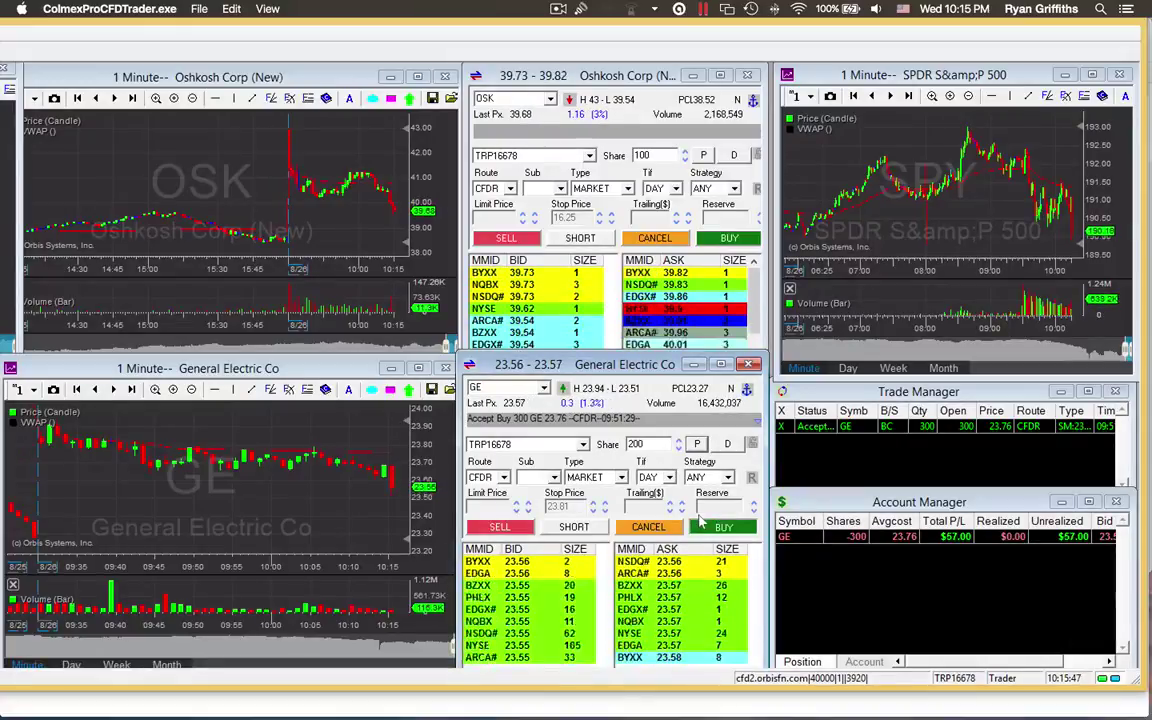
pyautogui.click(781, 426)
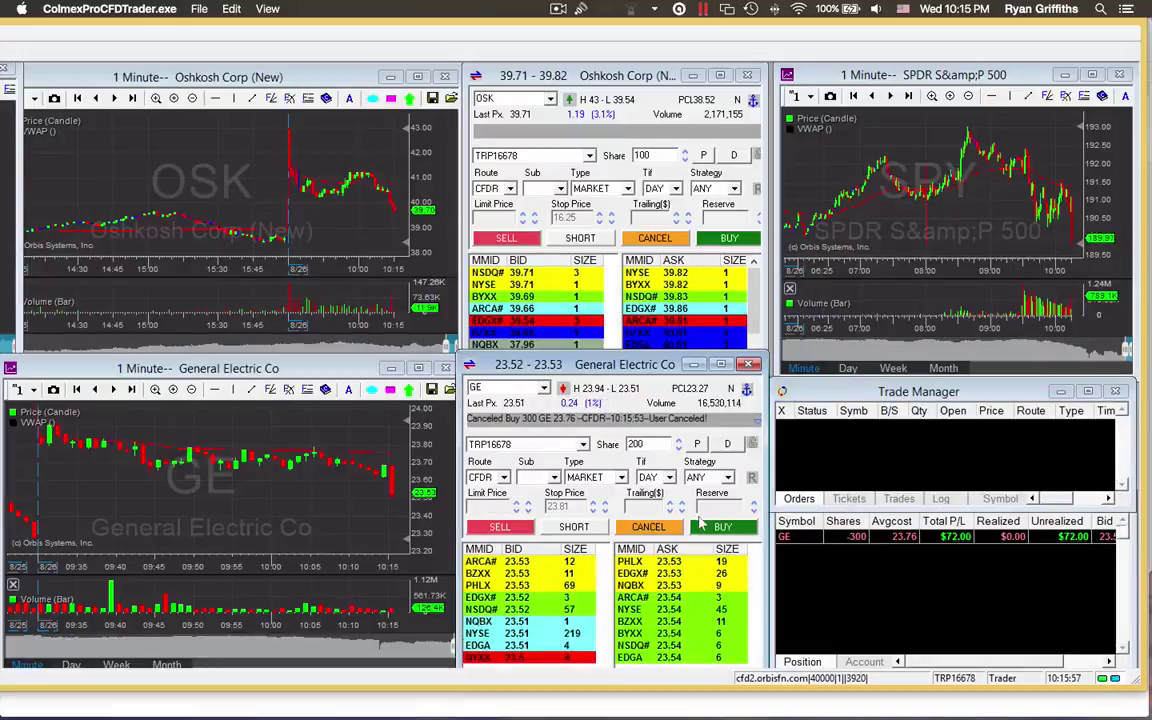
pyautogui.click(843, 651)
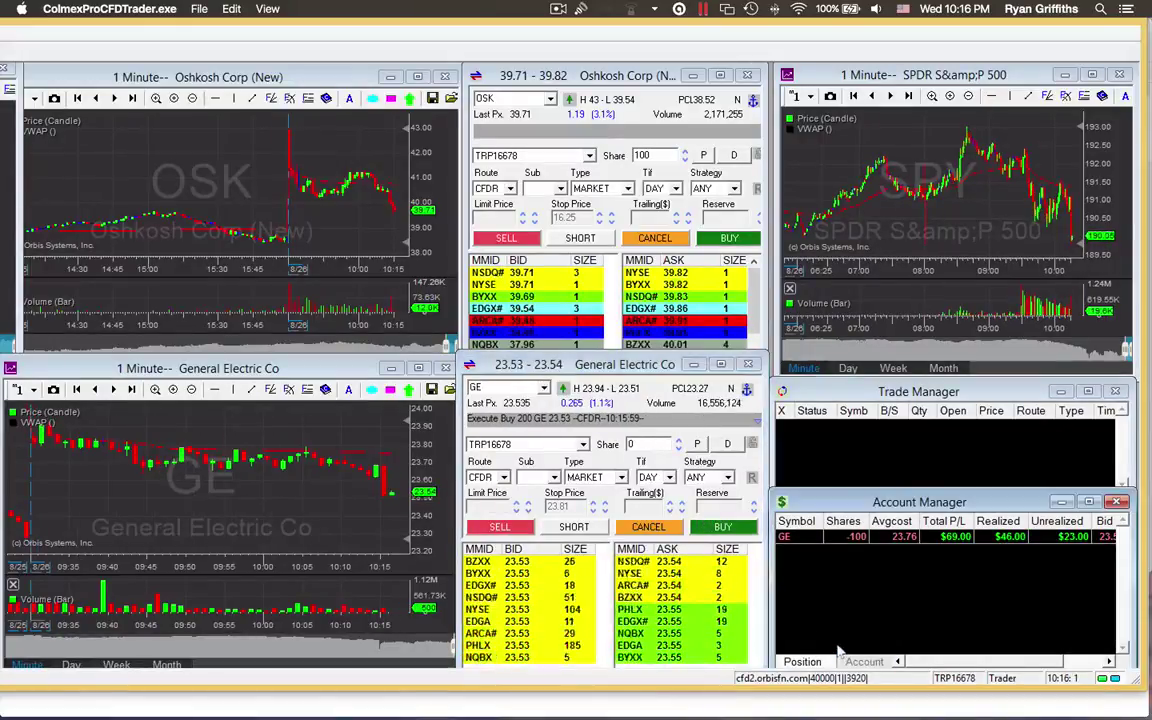
pyautogui.click(697, 443)
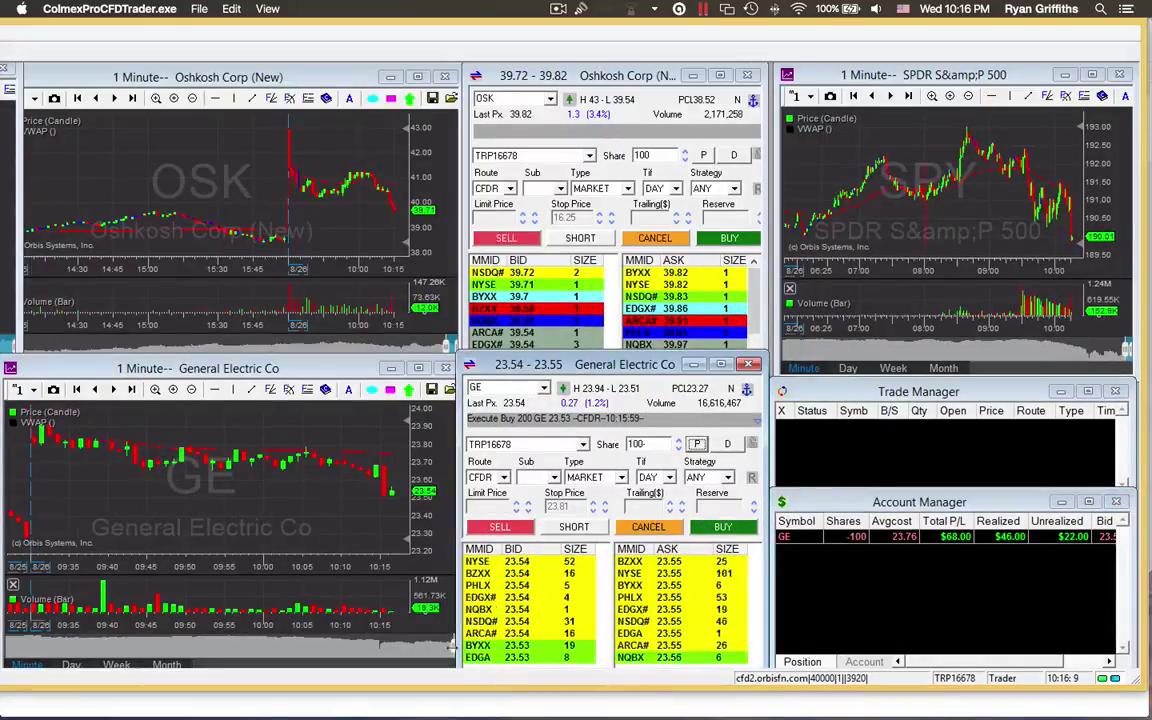
pyautogui.click(79, 390)
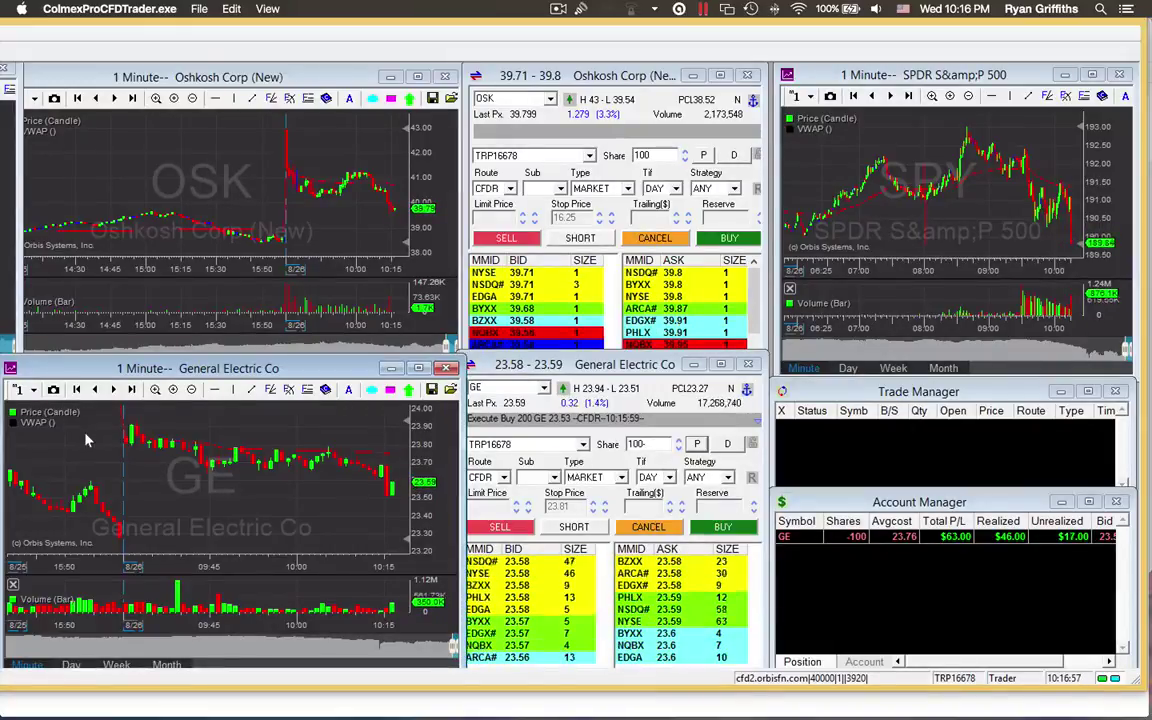
# - Load Yelp (YELP) into the top quote and chart windows
pyautogui.click(510, 98)
pyautogui.write('YELP')
pyautogui.press('Return')
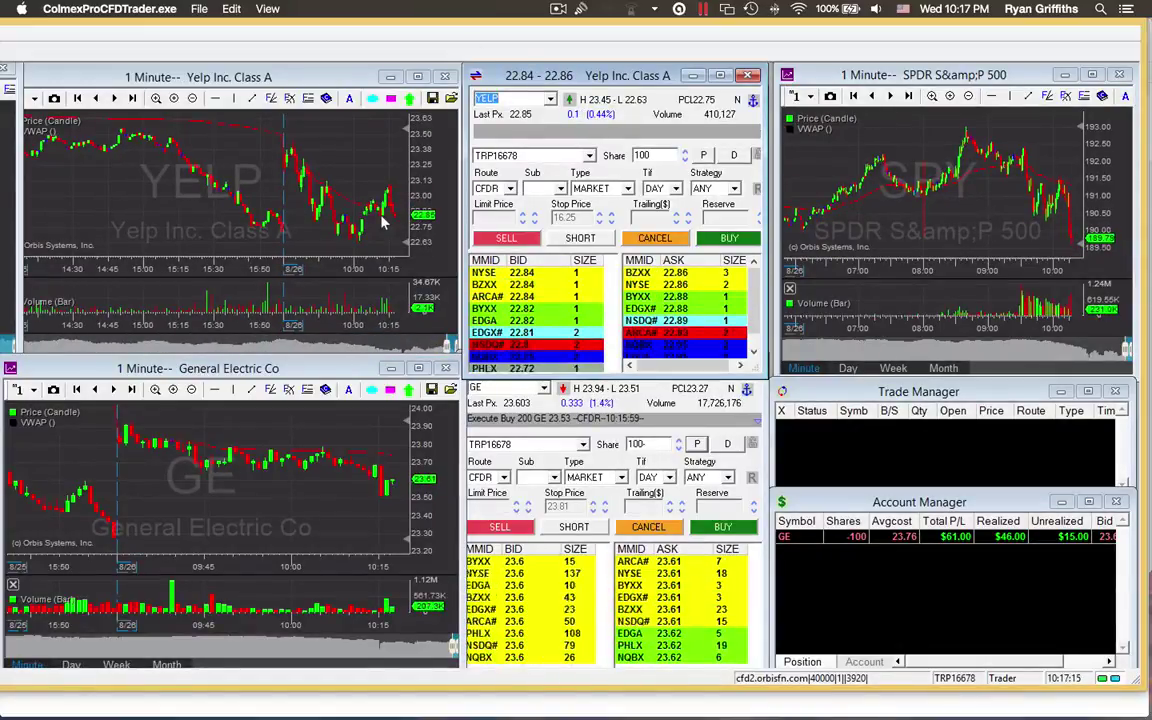
# - Submit a 100-share GE buy stop order, then reset the order type to MARKET
pyautogui.click(620, 478)
pyautogui.click(620, 478)
pyautogui.click(590, 511)
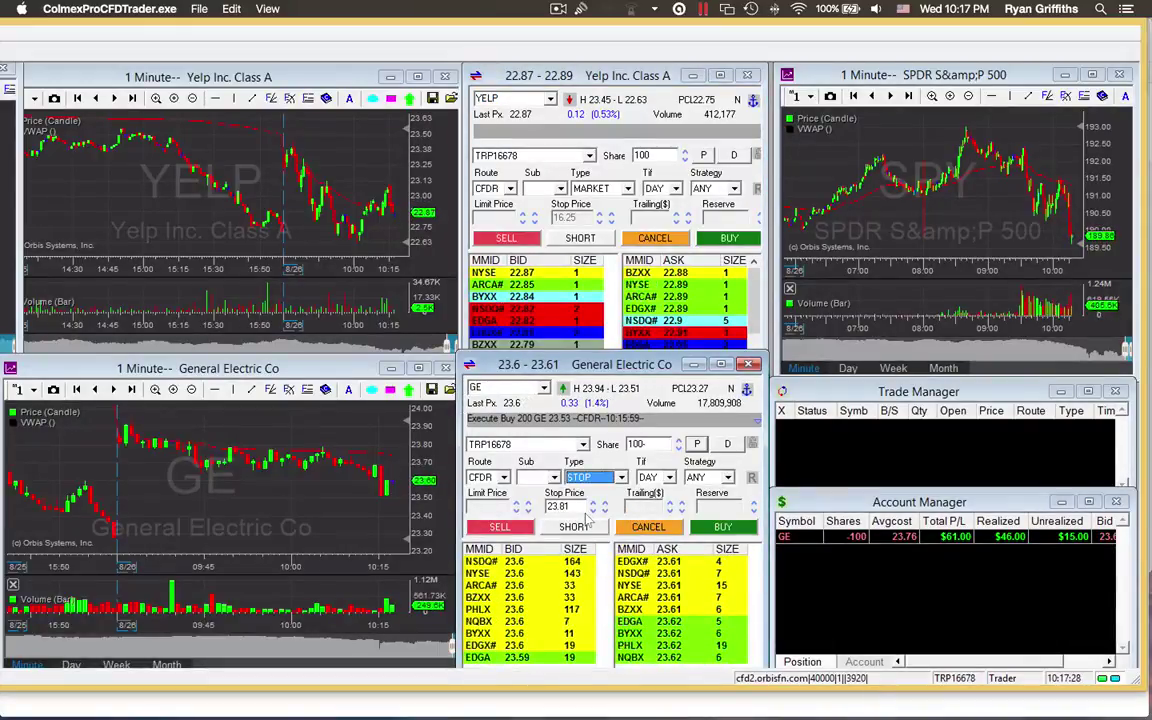
pyautogui.click(706, 525)
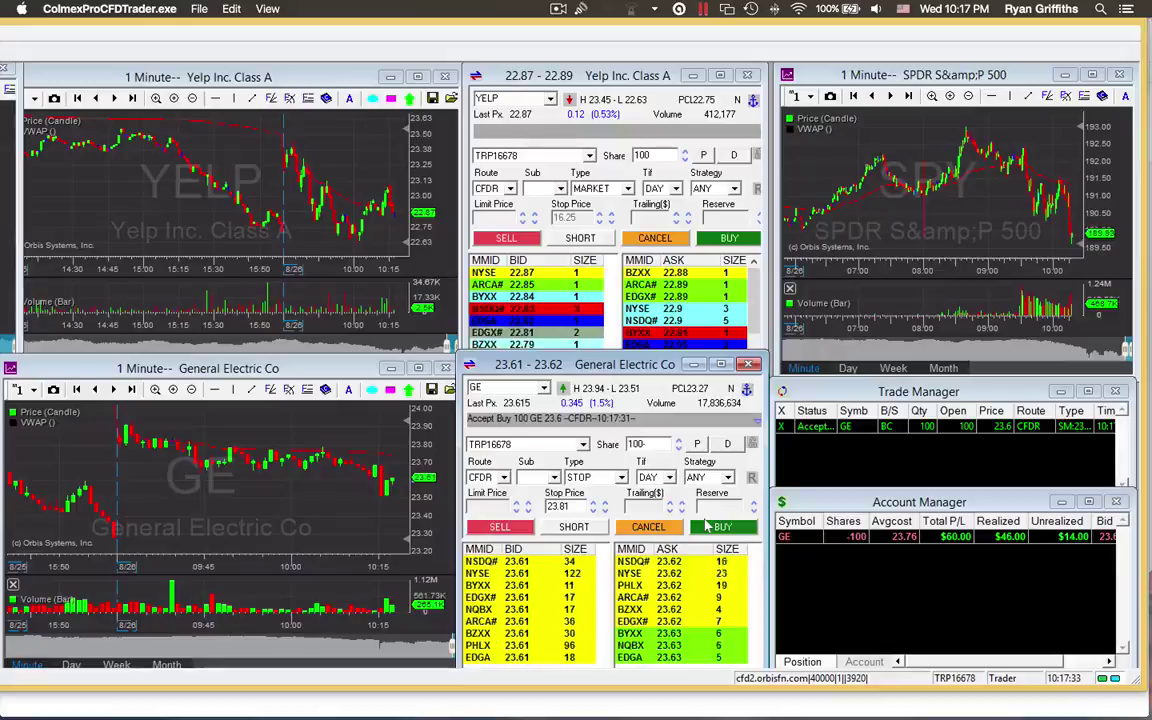
pyautogui.click(620, 477)
pyautogui.click(590, 488)
pyautogui.click(808, 626)
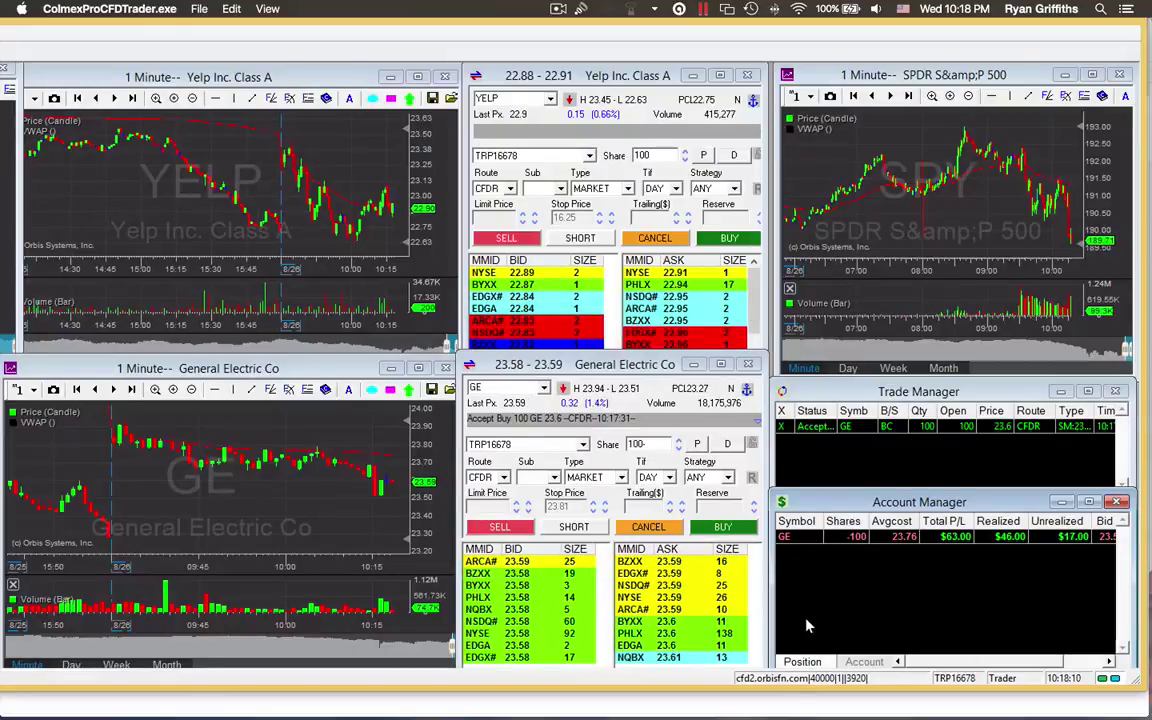
pyautogui.press('super+Tab')
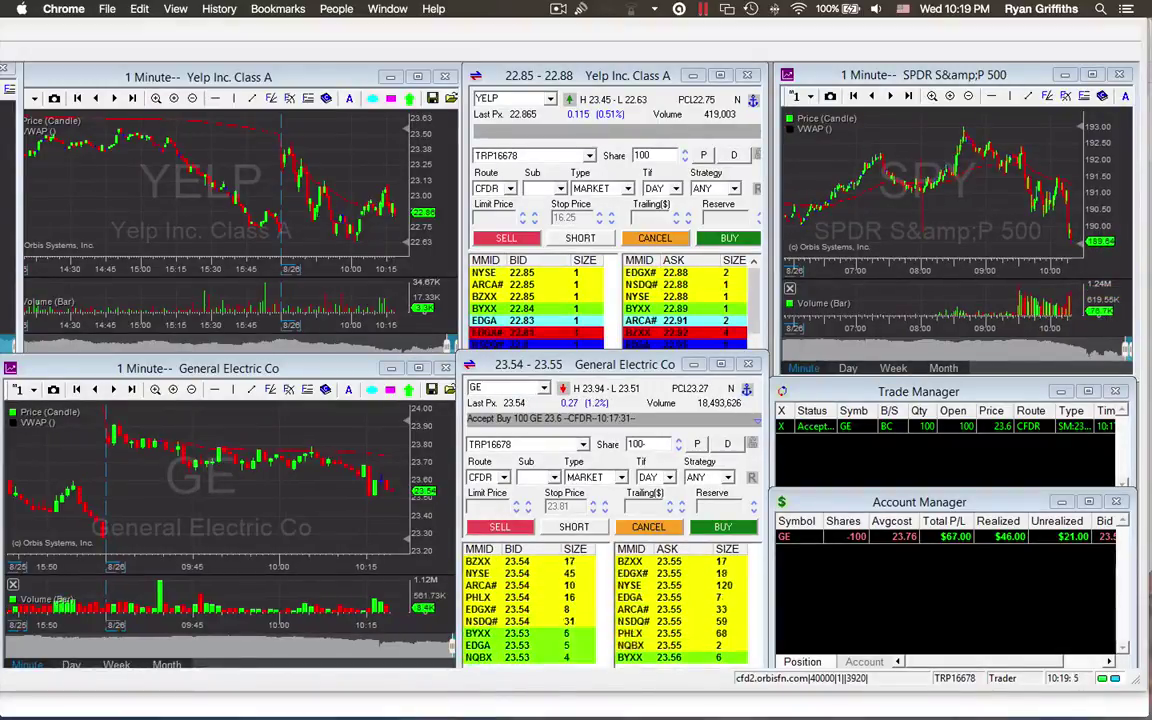
# - Load EMC into the top order window, then try the symbol BAIDU
pyautogui.click(355, 377)
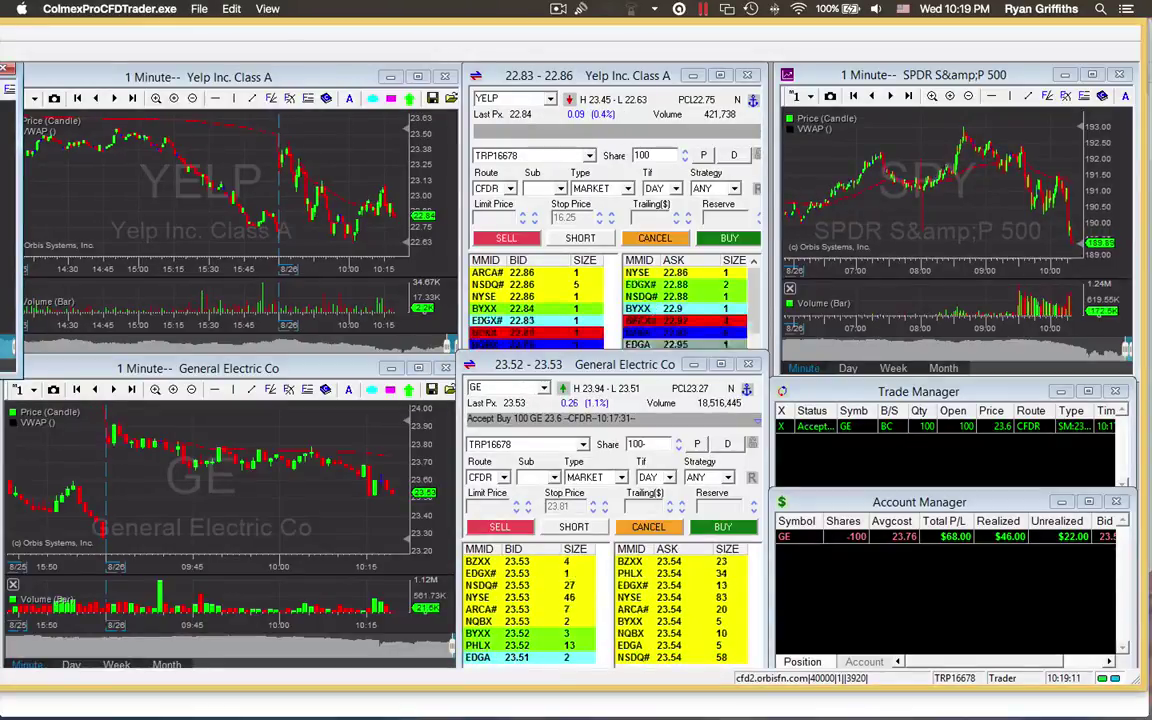
pyautogui.click(515, 98)
pyautogui.write('EMC')
pyautogui.press('Return')
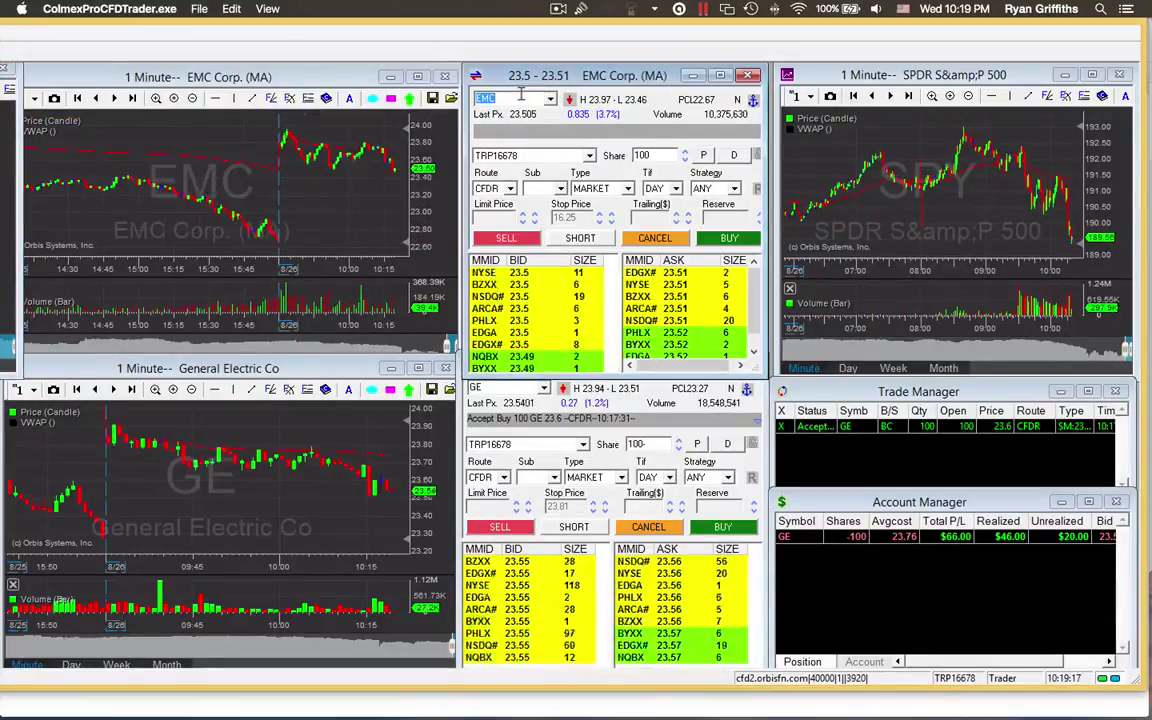
pyautogui.write('BAIDU')
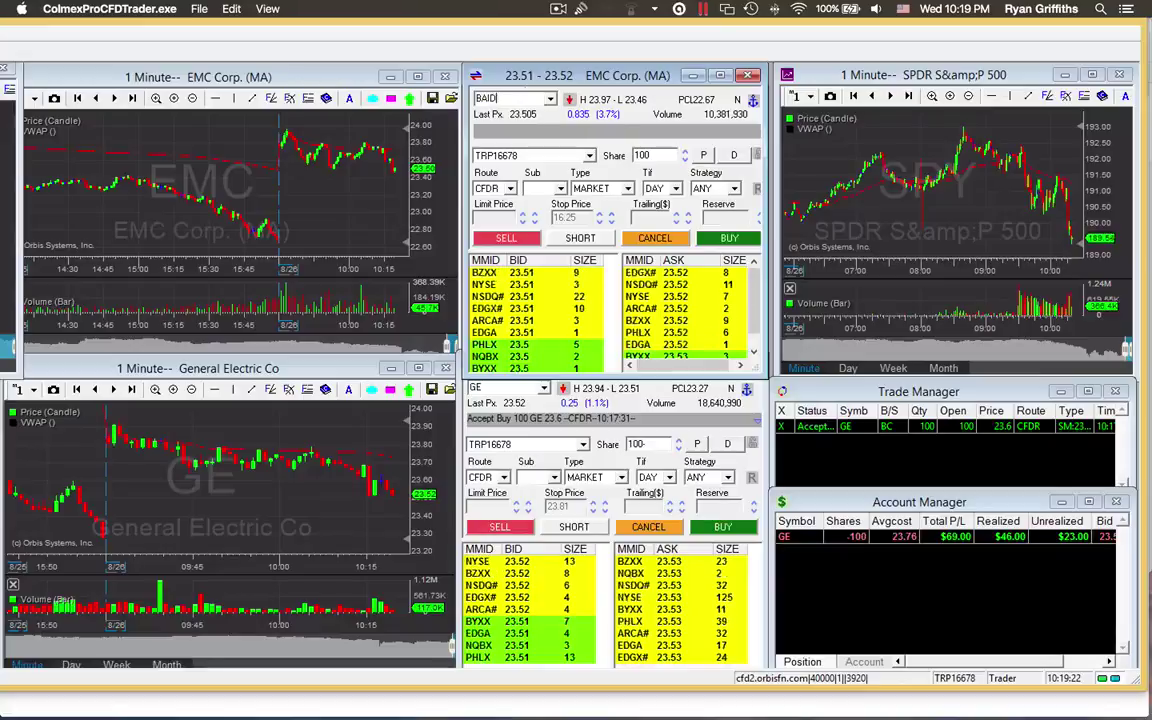
pyautogui.press('Return')
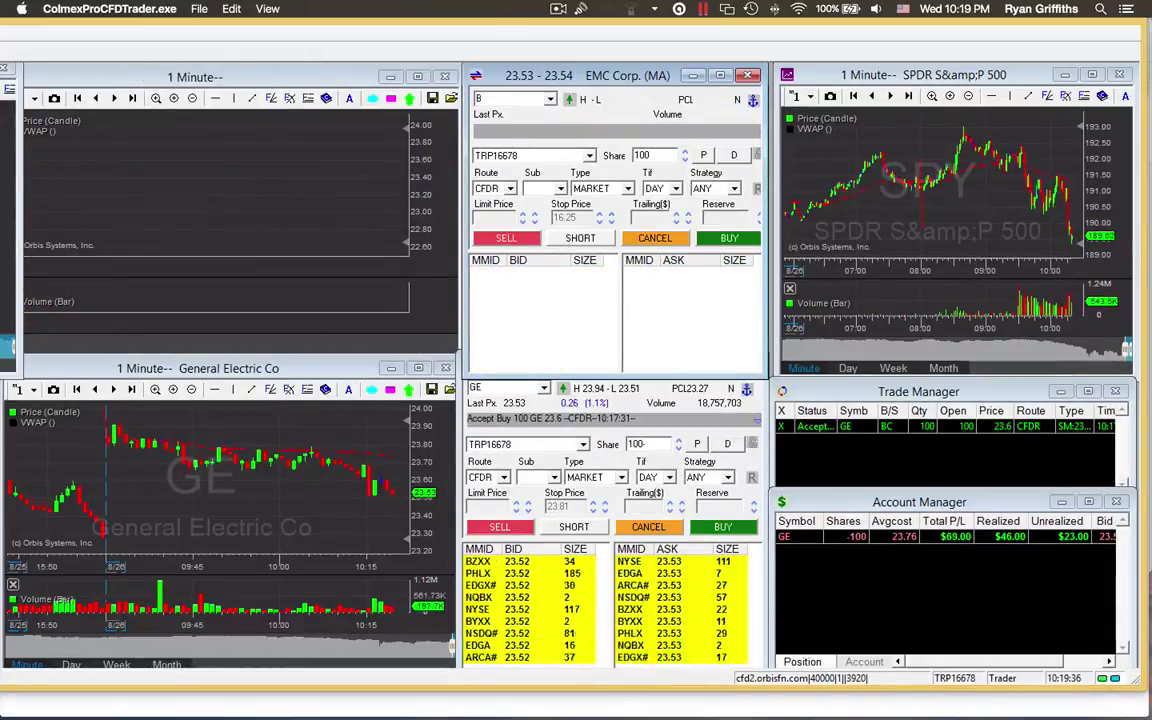
# - Enter BIDU to load Baidu's quotes and chart in the top window
pyautogui.hotkey('ctrl', 'Up')
pyautogui.hotkey('ctrl', 'Up')
pyautogui.click(485, 98)
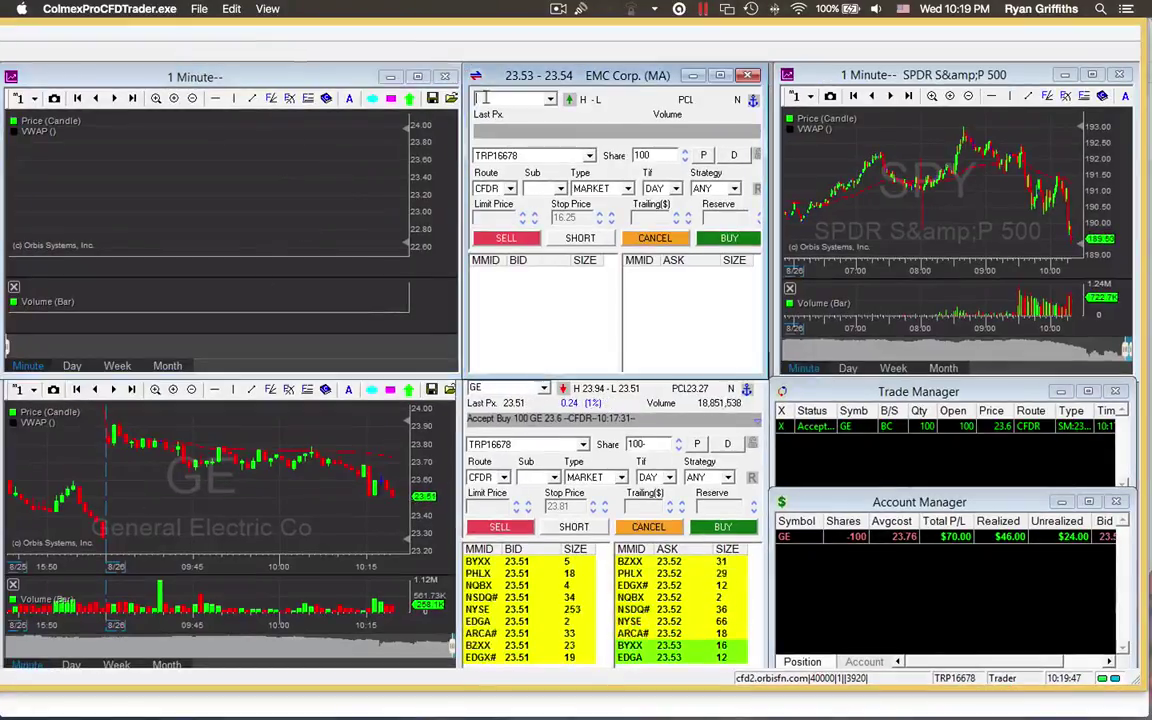
pyautogui.write('BIDU')
pyautogui.press('Return')
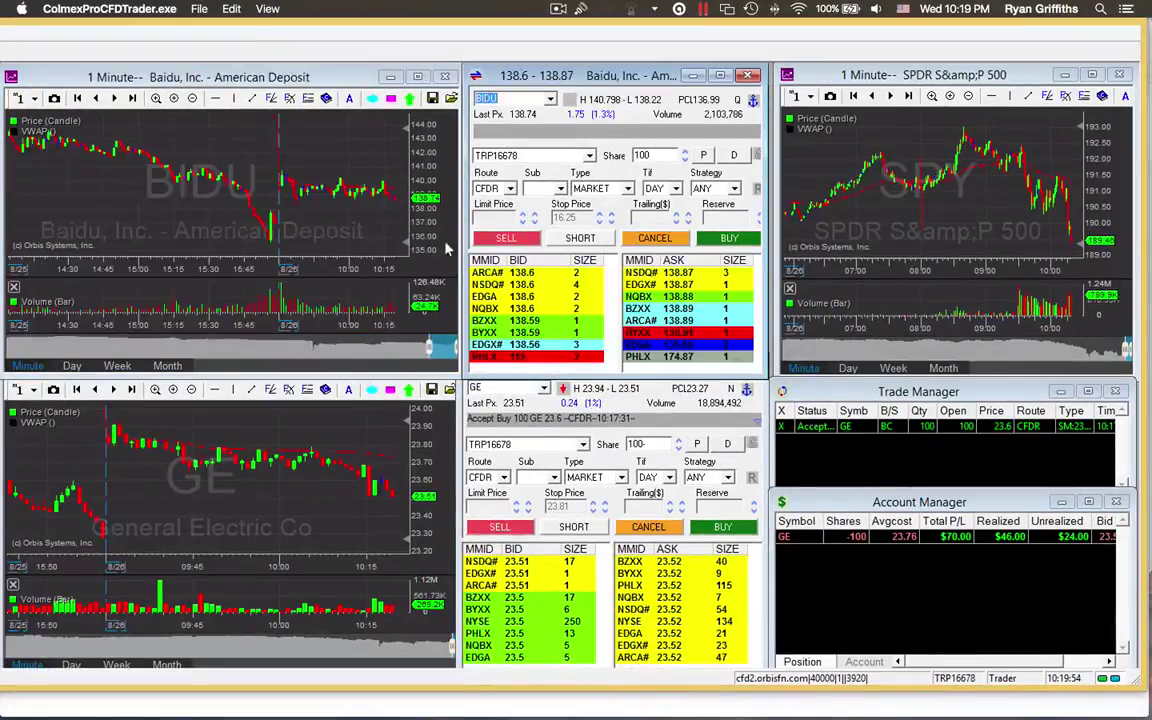
pyautogui.hotkey('ctrl', 'Up')
pyautogui.hotkey('ctrl', 'Up')
pyautogui.hotkey('ctrl', 'Up')
pyautogui.hotkey('ctrl', 'Up')
# - Set the GE order ticket's share quantity to 100 to match the remaining short
pyautogui.click(697, 443)
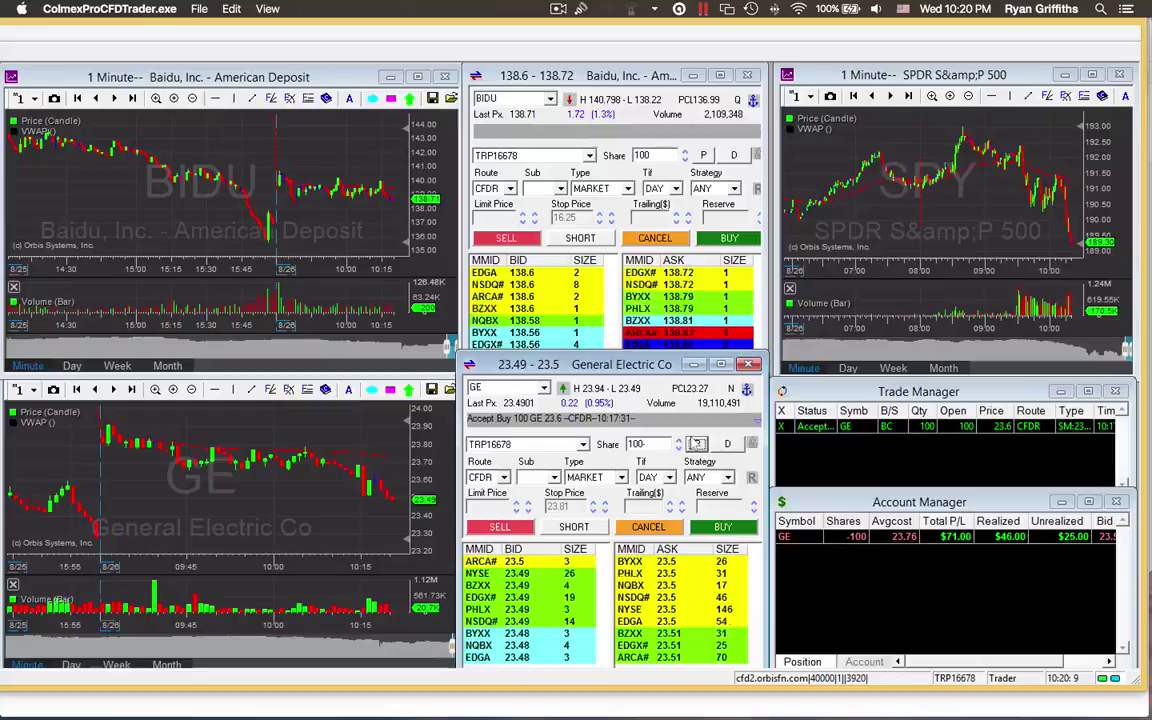
pyautogui.click(453, 641)
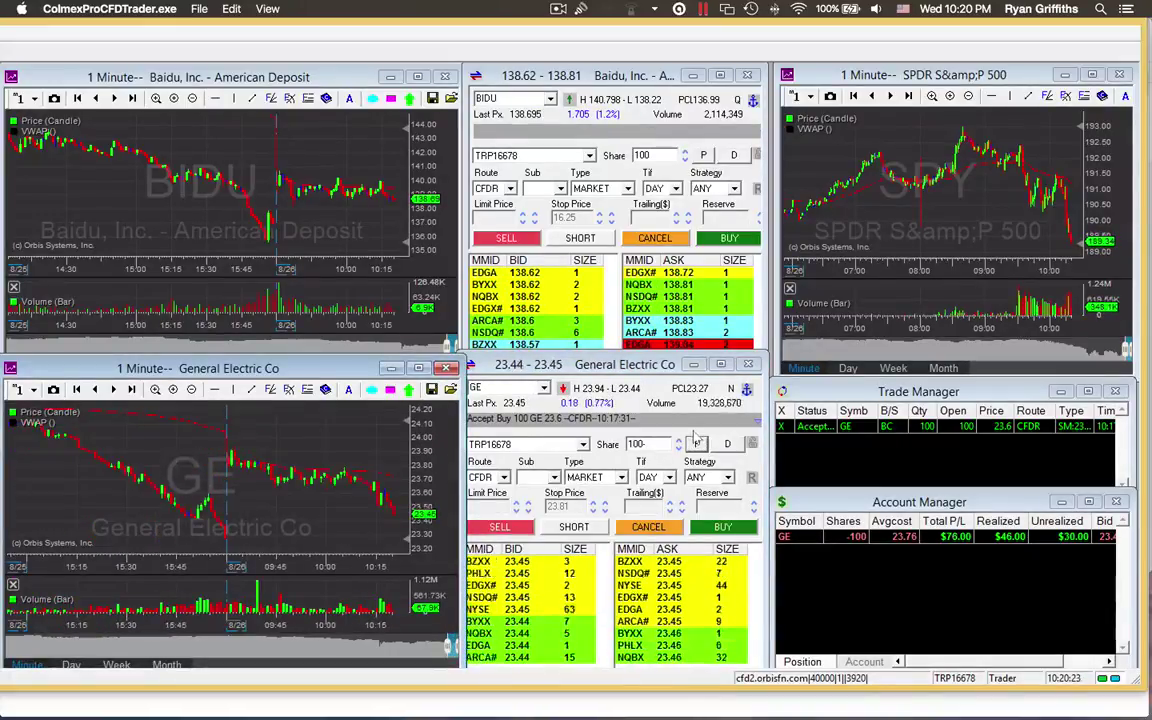
pyautogui.doubleClick(636, 443)
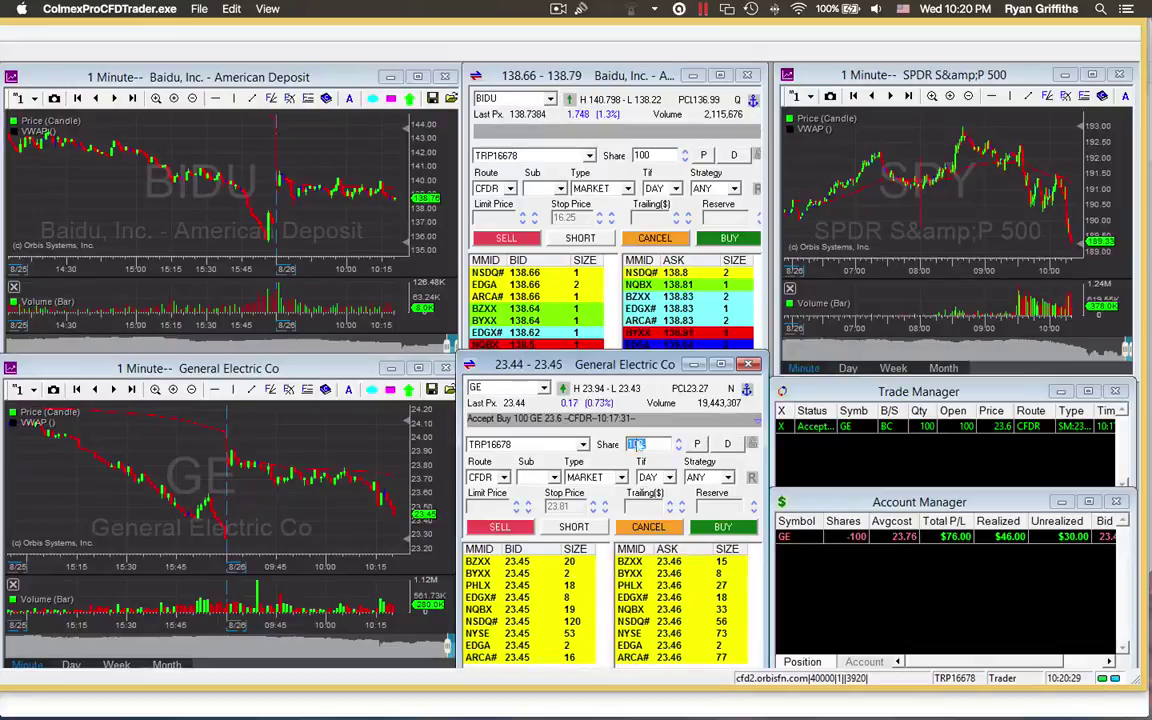
pyautogui.write('100')
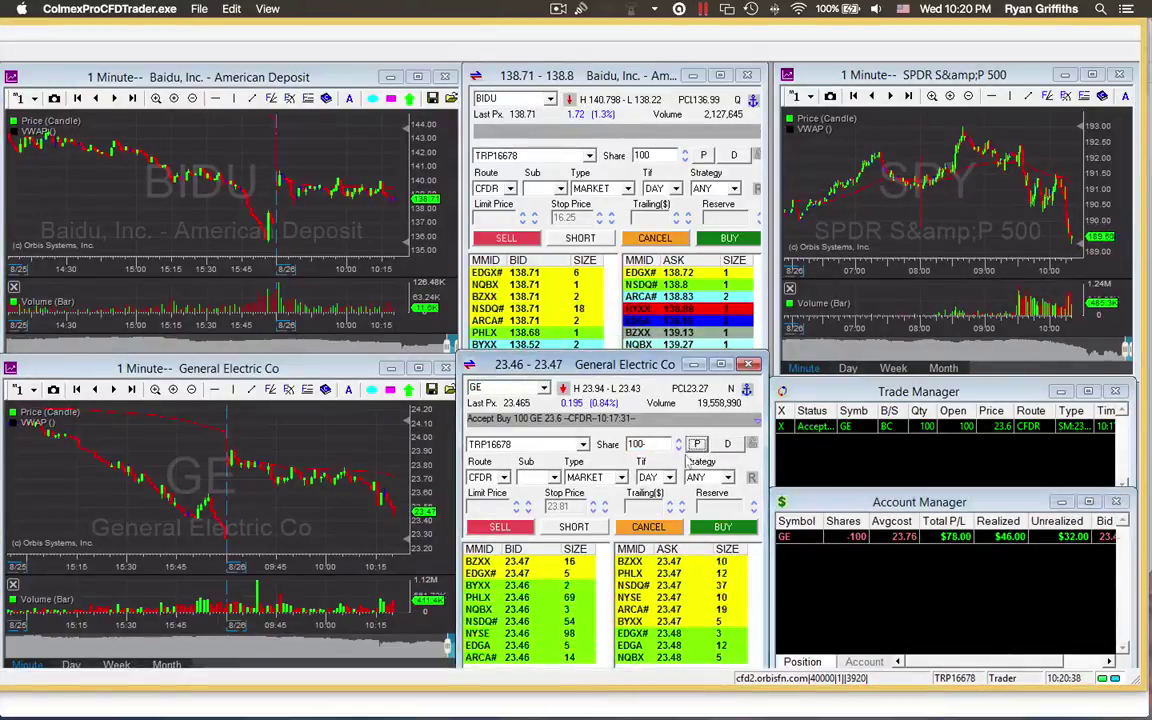
pyautogui.click(320, 527)
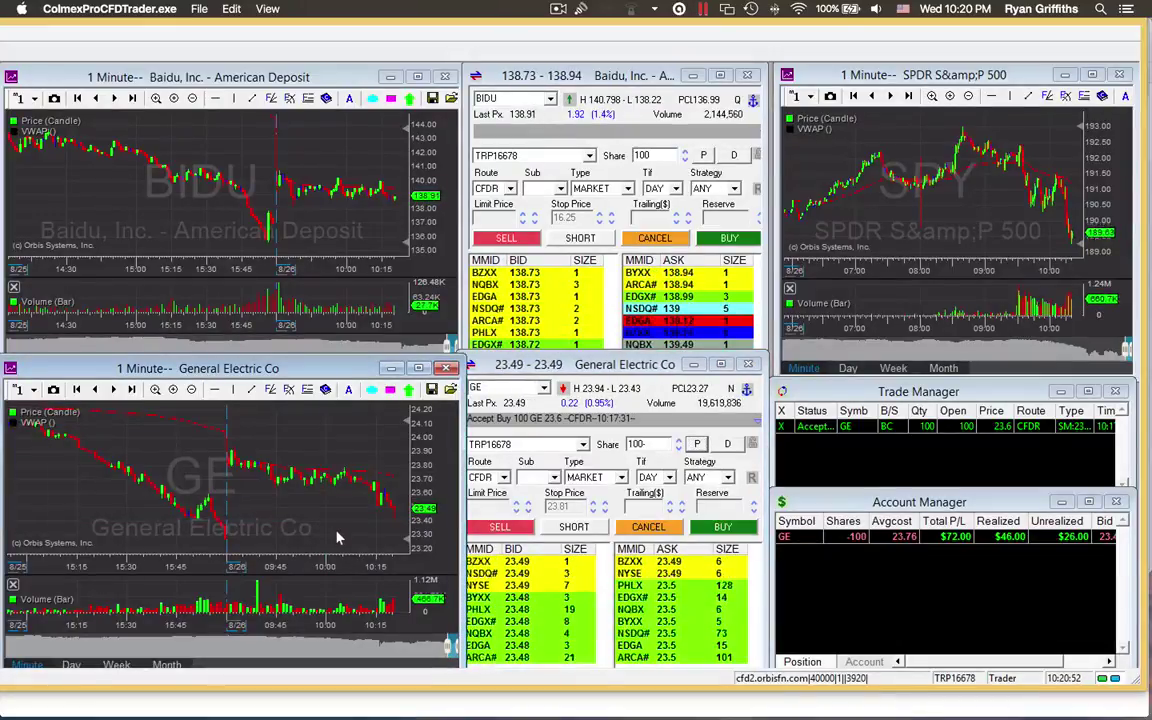
pyautogui.hotkey('ctrl', 'Up')
pyautogui.hotkey('ctrl', 'Up')
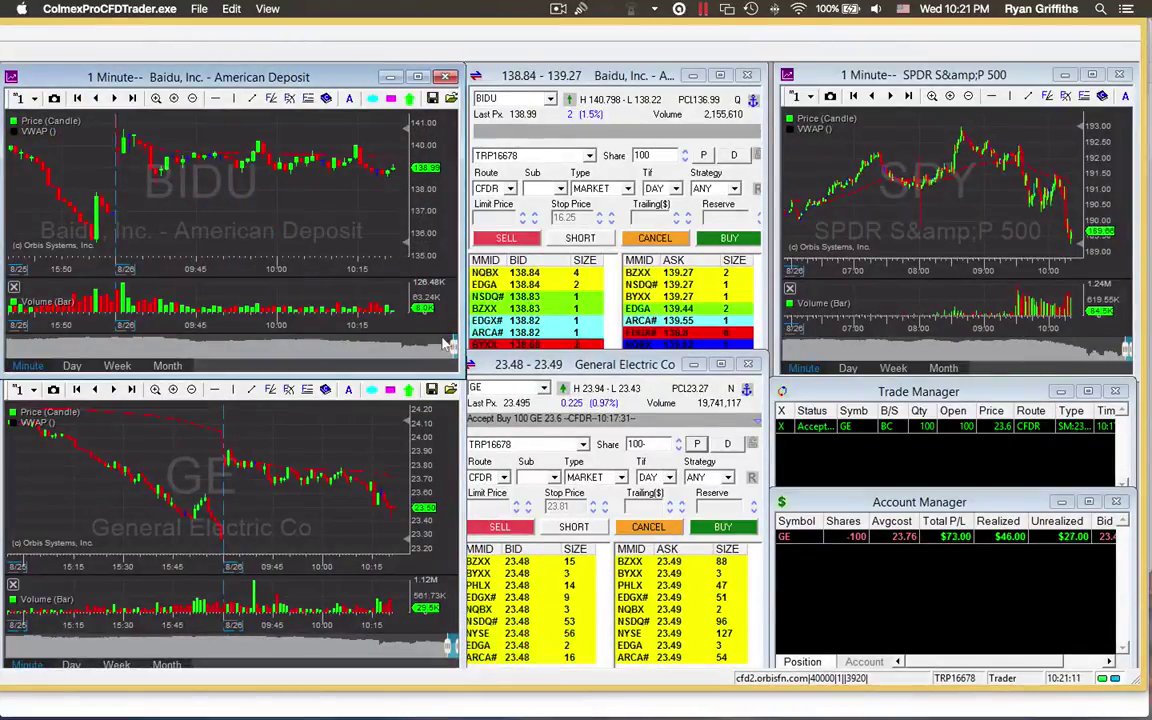
pyautogui.click(691, 465)
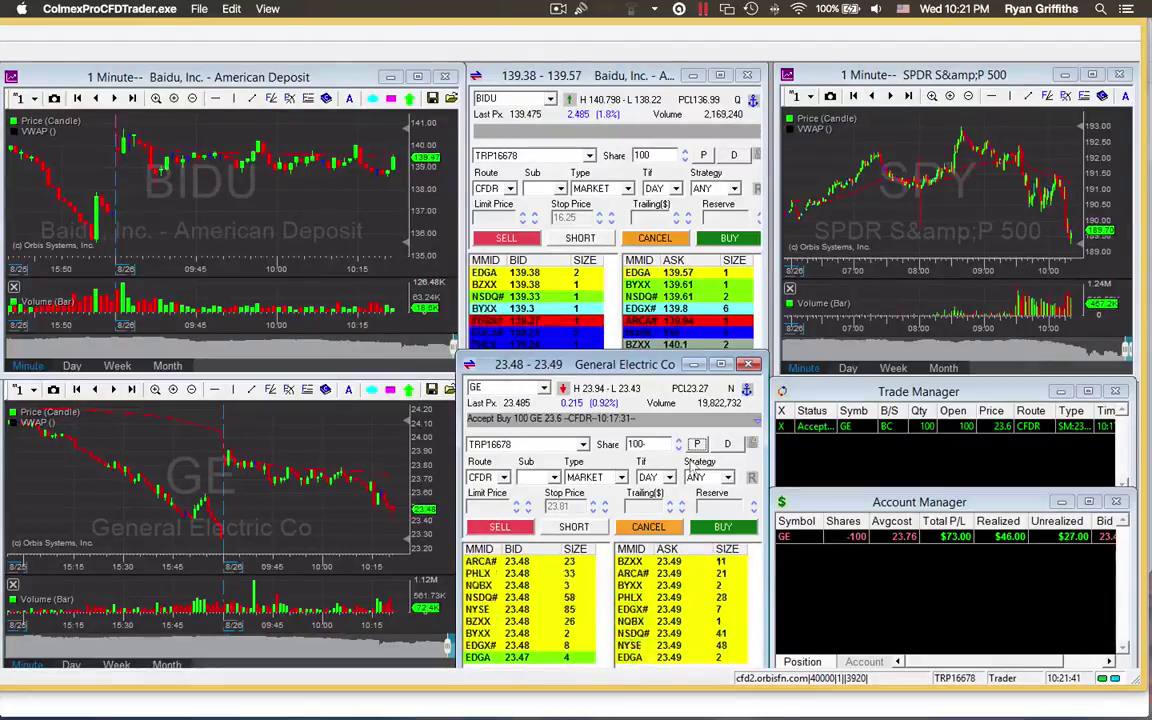
# - Check Account Manager's Account and Position tabs after the 100-share cover fills
pyautogui.click(805, 661)
pyautogui.click(805, 661)
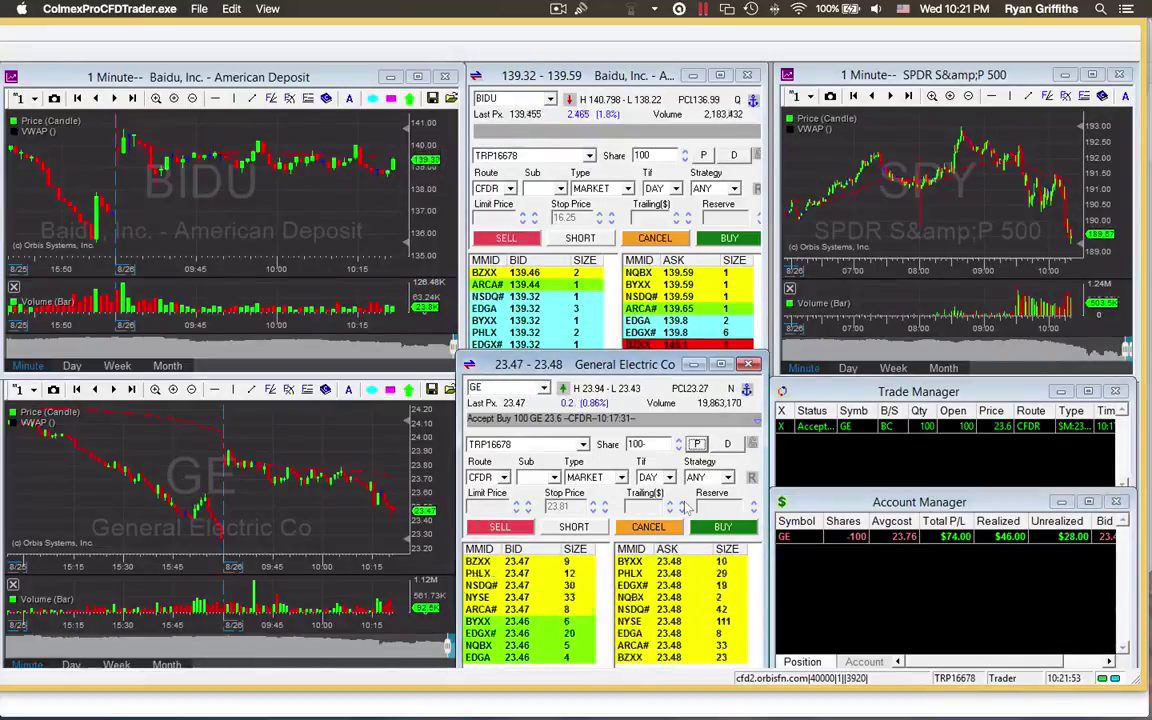
pyautogui.click(686, 516)
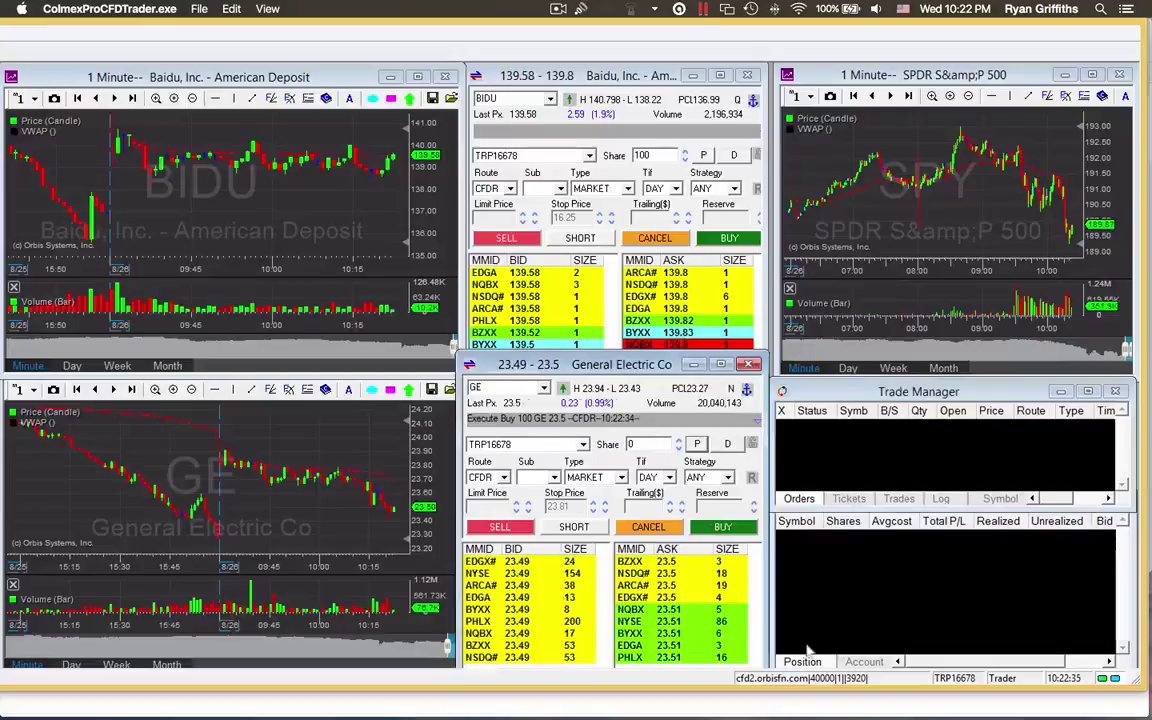
pyautogui.click(850, 661)
pyautogui.click(803, 661)
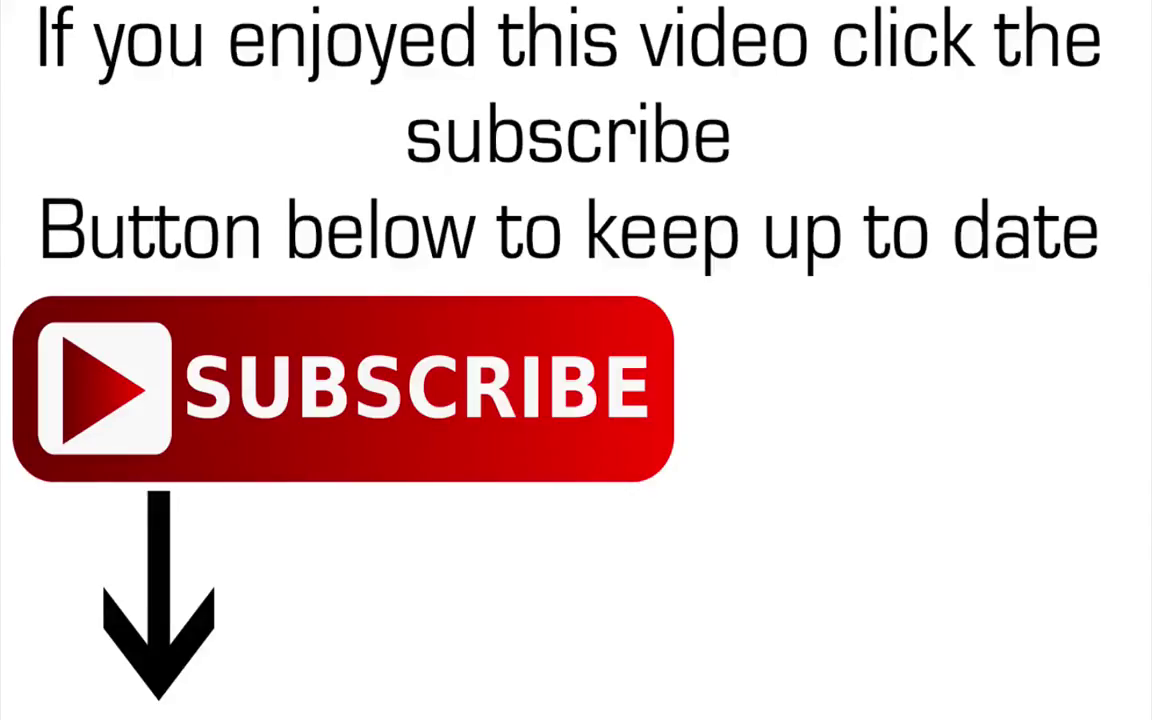